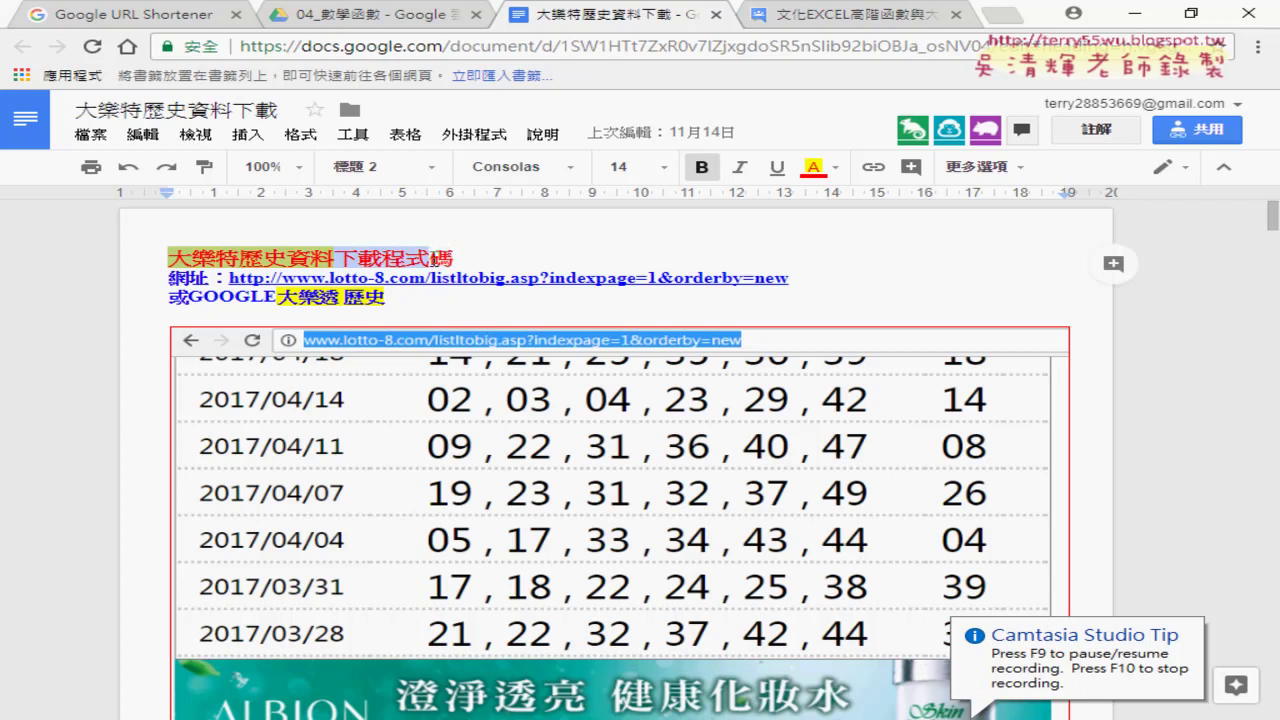
Step: Copy the phrase 大樂透 歷史 from line 3 of the notes document
{"action": "mouse_move", "coordinate": [452, 258]}
{"action": "left_mouse_down"}
{"action": "mouse_move", "coordinate": [380, 258]}
{"action": "mouse_move", "coordinate": [318, 297]}
{"action": "mouse_move", "coordinate": [278, 297]}
{"action": "left_mouse_up"}
{"action": "right_click", "coordinate": [330, 305]}
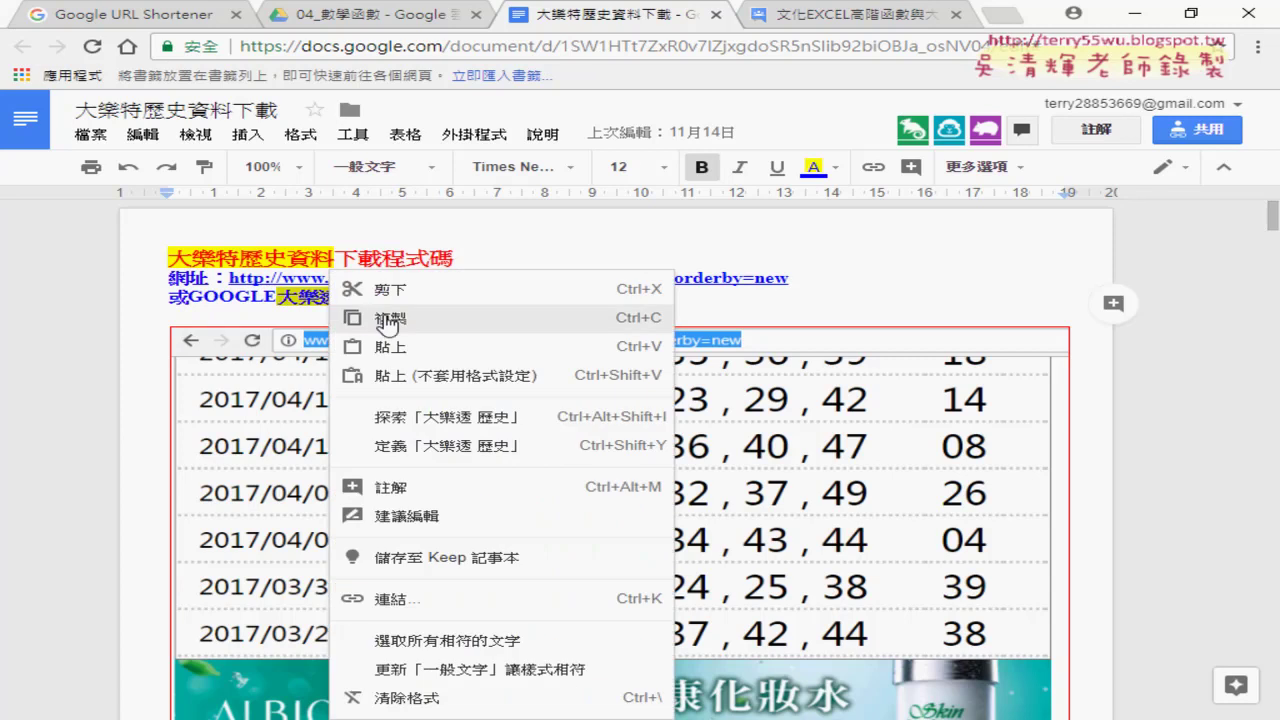
{"action": "left_click", "coordinate": [378, 317]}
Step: In a new tab, paste 大樂透 歷史 into the address bar and search for it
{"action": "left_click", "coordinate": [1010, 15]}
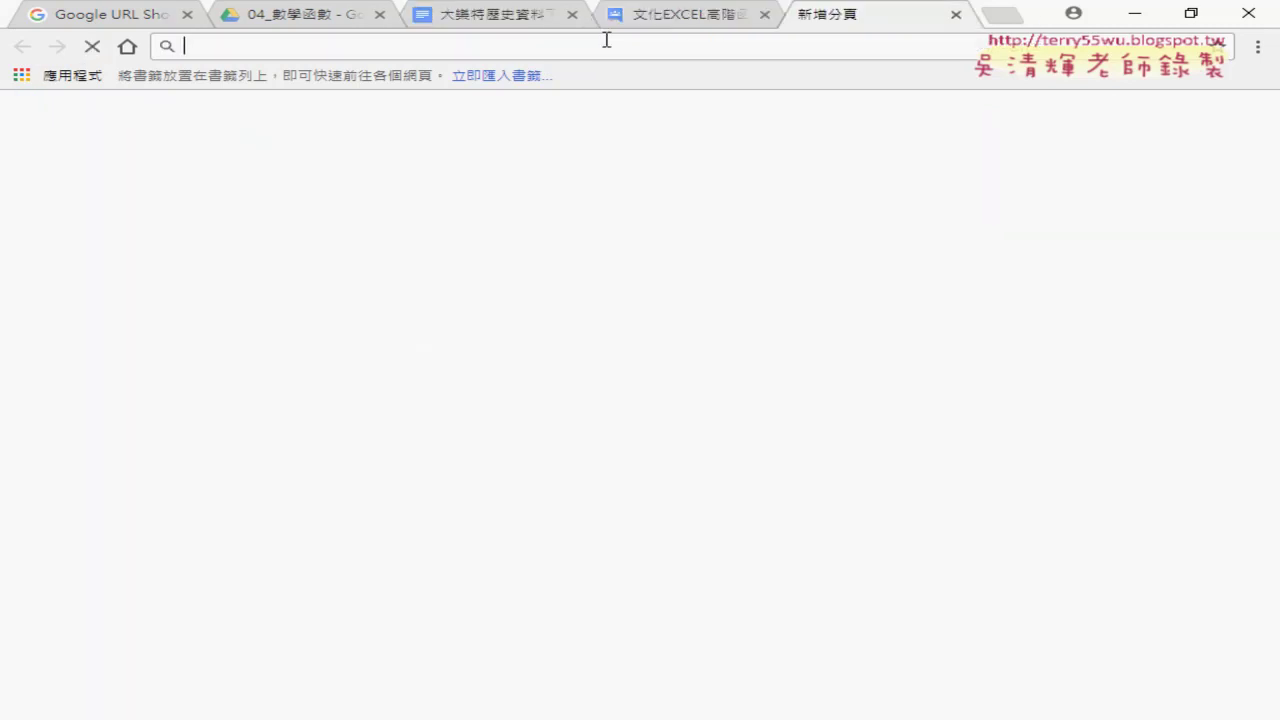
{"action": "right_click", "coordinate": [607, 44]}
{"action": "left_click", "coordinate": [663, 134]}
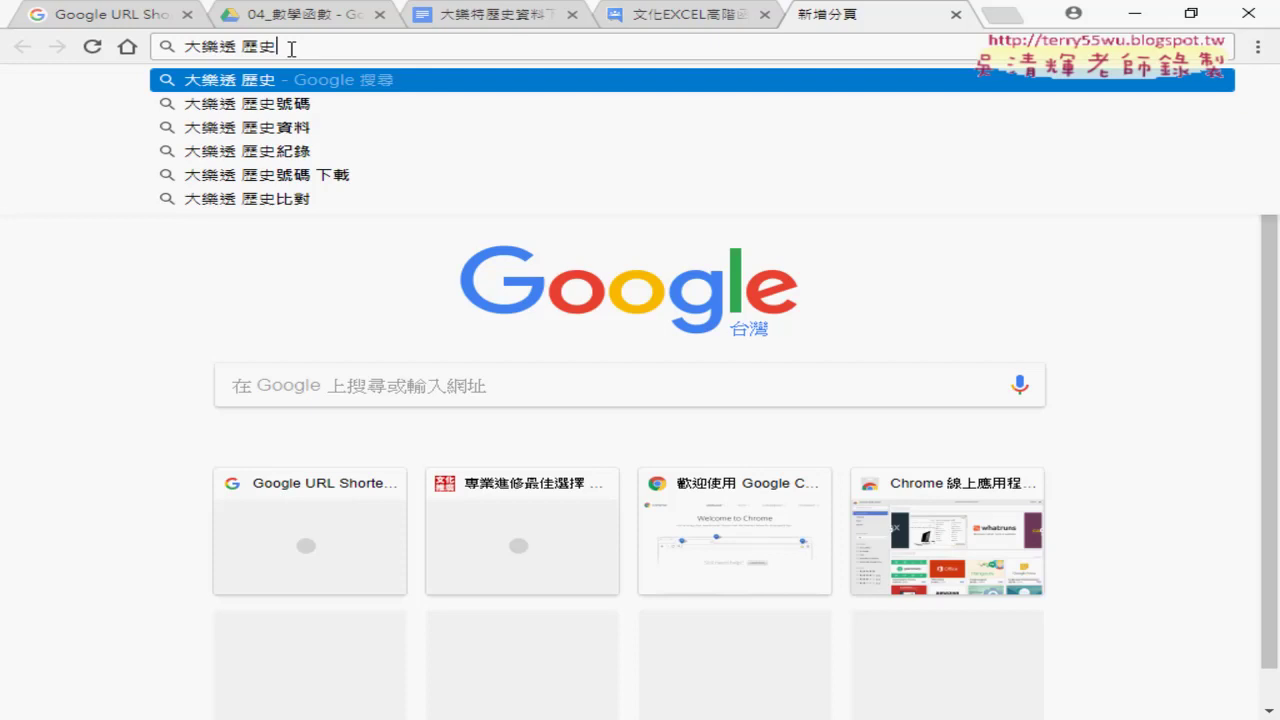
{"action": "key", "text": "Return"}
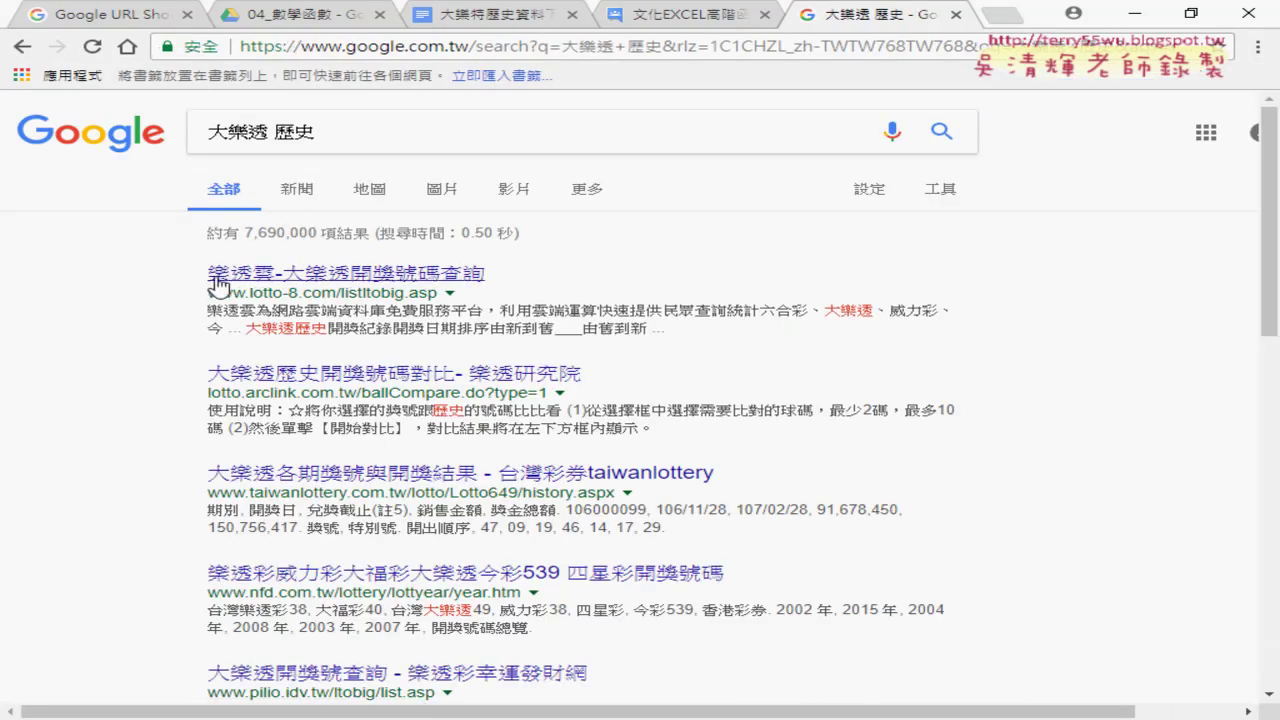
{"action": "left_click_drag", "start_coordinate": [207, 272], "coordinate": [486, 274]}
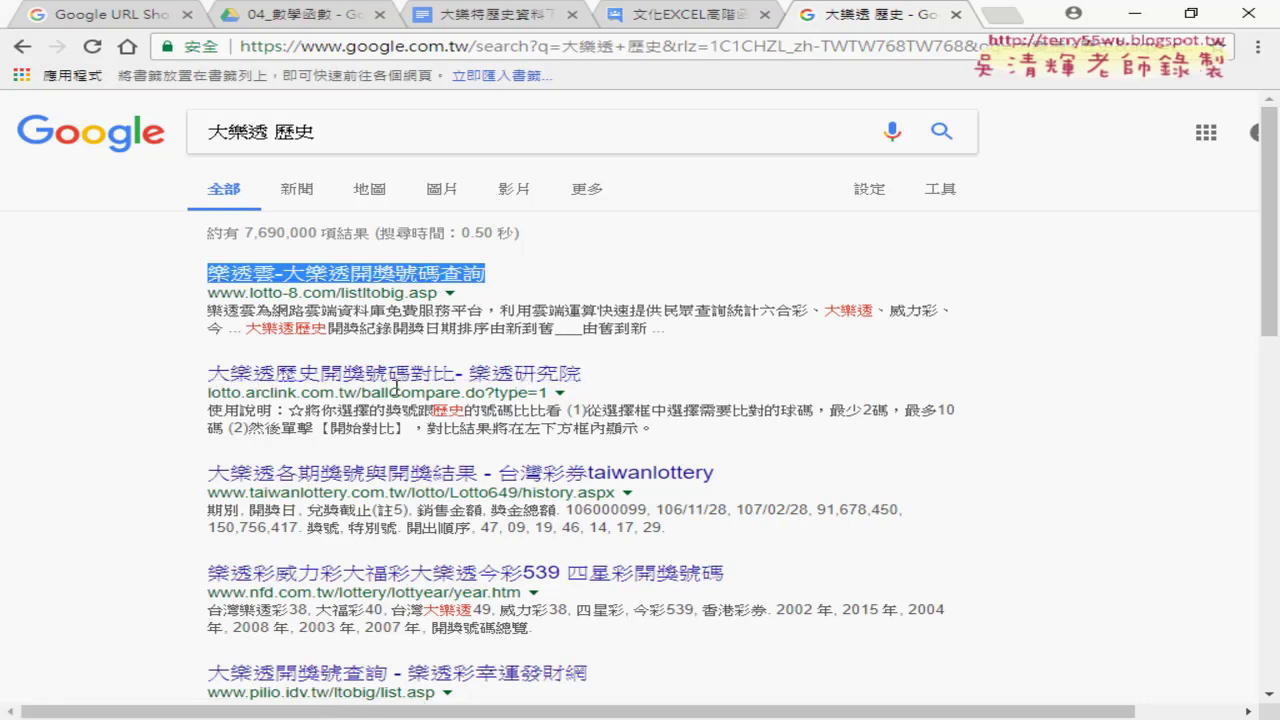
{"action": "scroll", "coordinate": [310, 390], "scroll_direction": "down", "scroll_amount": 1}
{"action": "scroll", "coordinate": [331, 415], "scroll_direction": "down", "scroll_amount": 2}
{"action": "scroll", "coordinate": [264, 413], "scroll_direction": "up", "scroll_amount": 3}
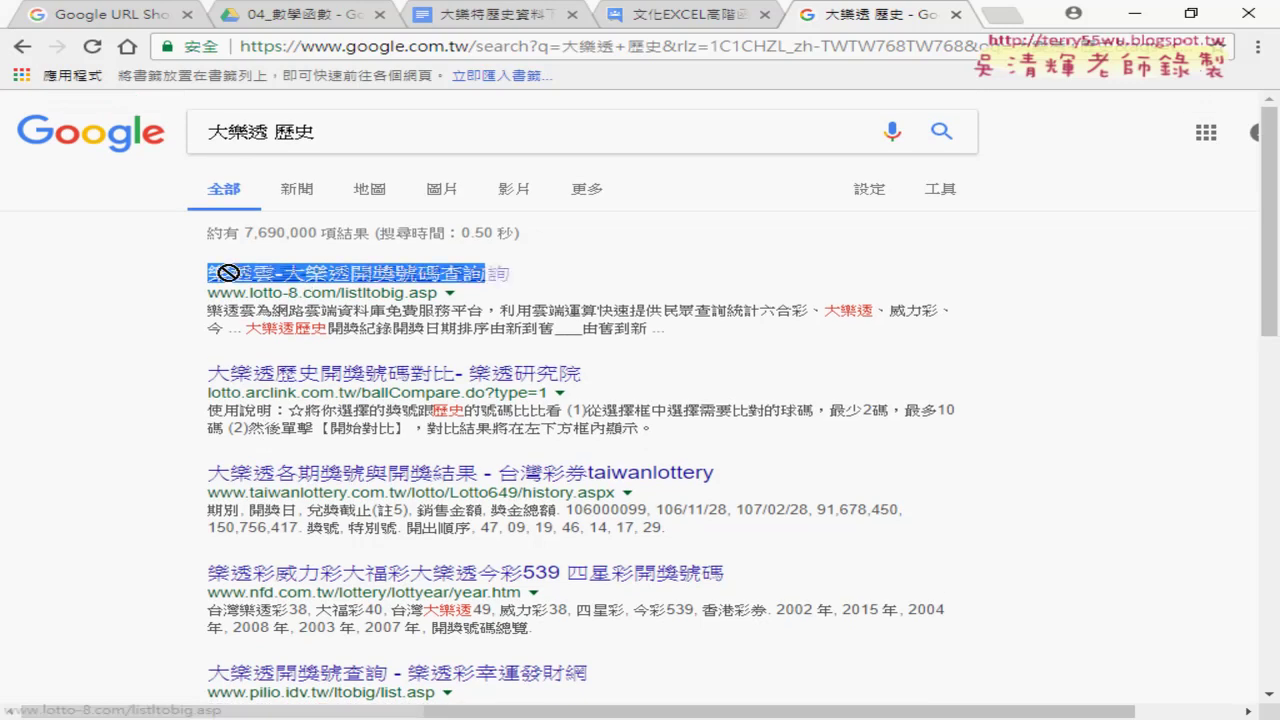
{"action": "left_click", "coordinate": [192, 282]}
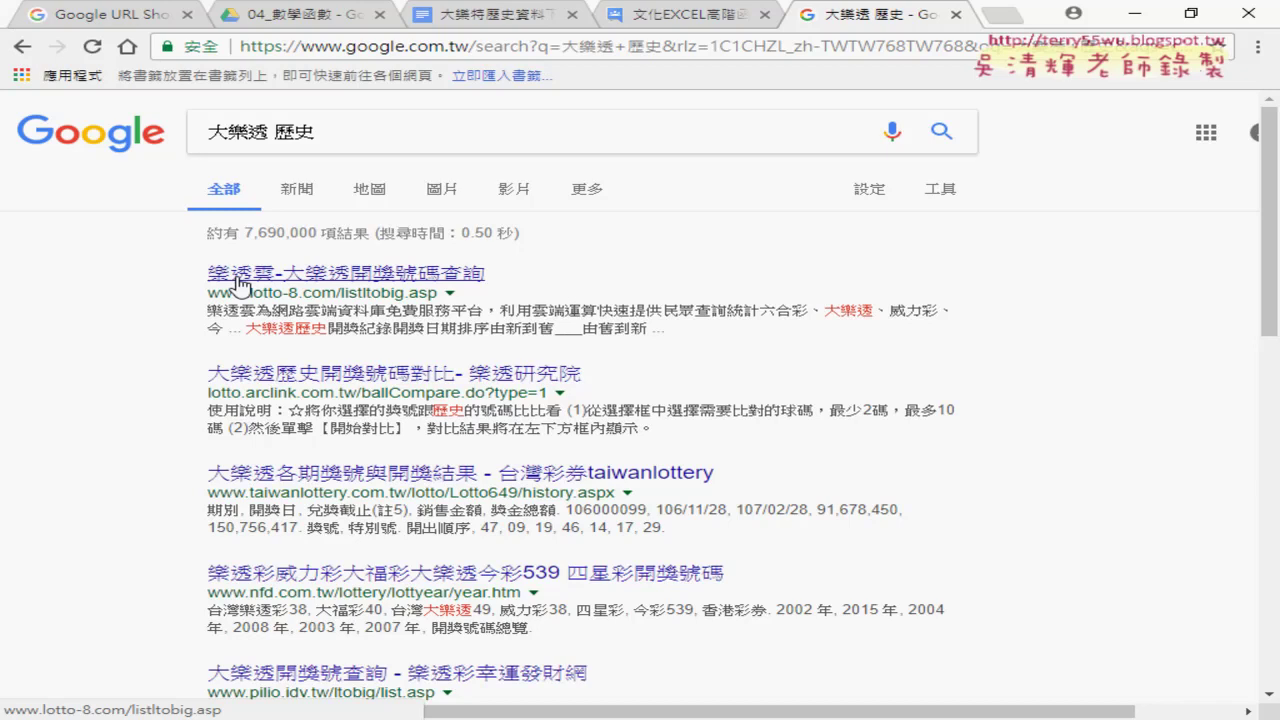
{"action": "left_click", "coordinate": [240, 284]}
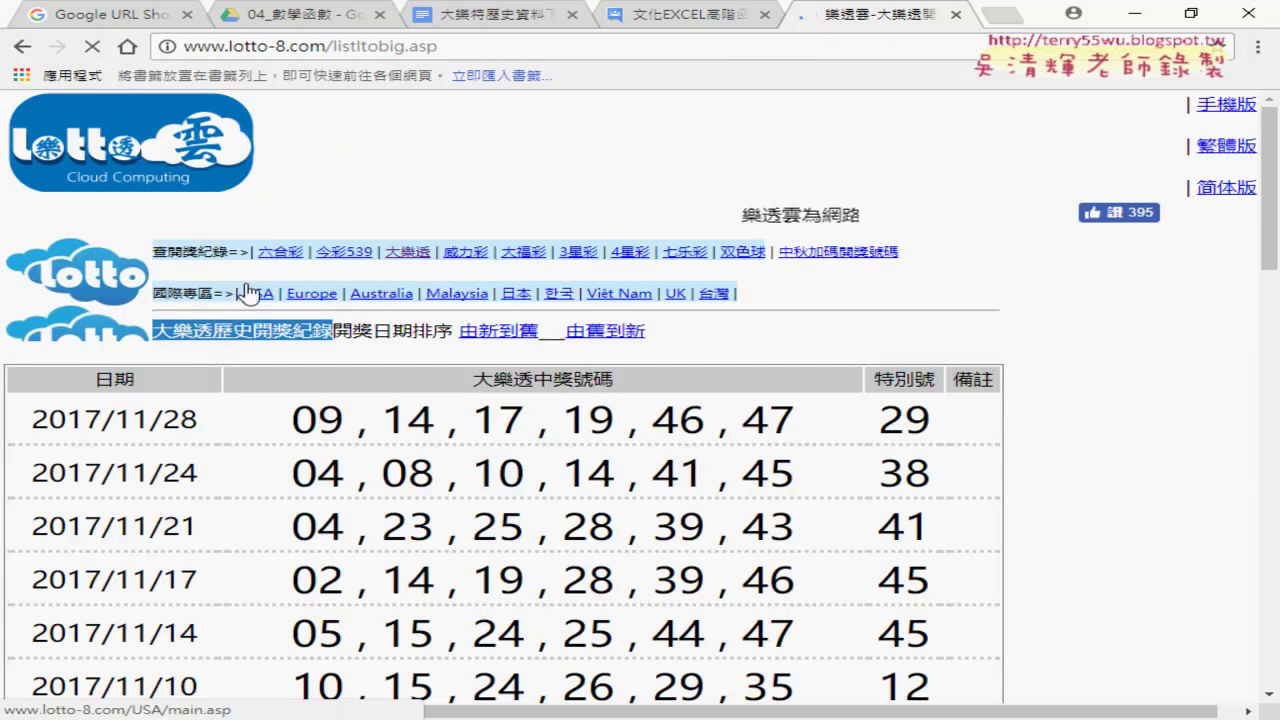
{"action": "left_click_drag", "start_coordinate": [32, 418], "coordinate": [974, 417]}
{"action": "scroll", "coordinate": [937, 434], "scroll_direction": "down", "scroll_amount": 2}
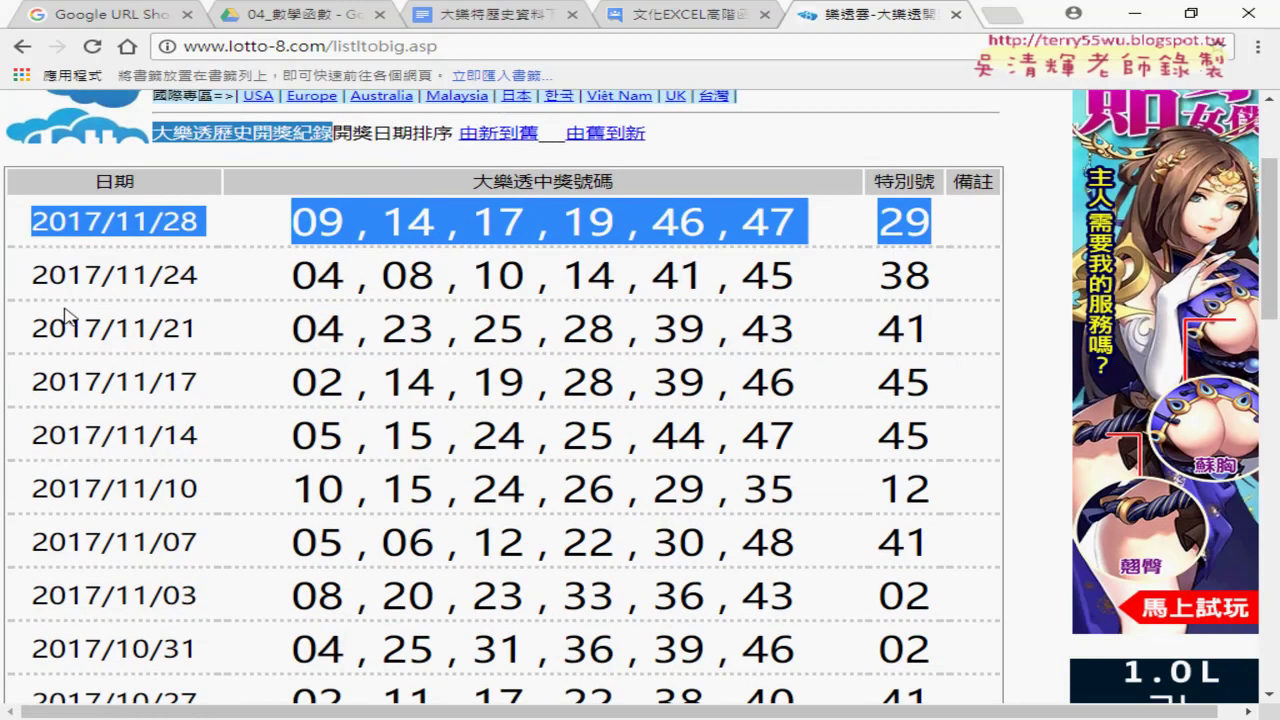
{"action": "left_click_drag", "start_coordinate": [32, 275], "coordinate": [800, 280]}
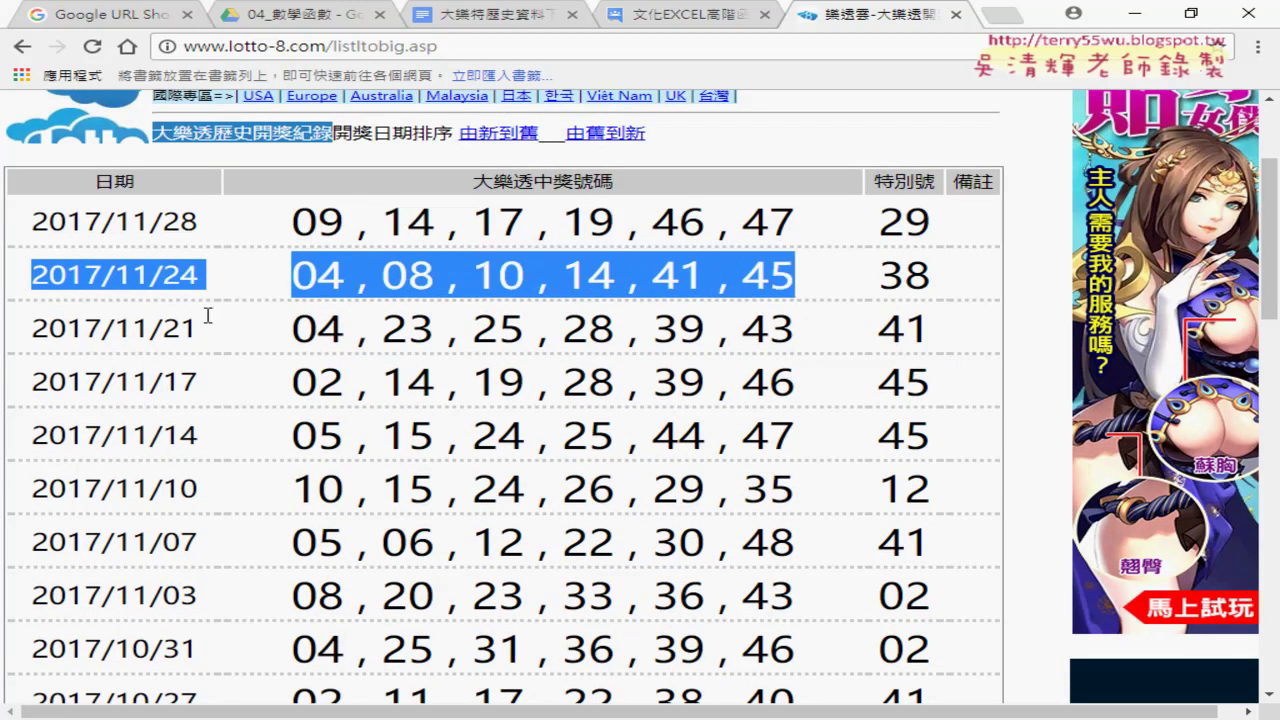
{"action": "left_click_drag", "start_coordinate": [32, 328], "coordinate": [920, 327]}
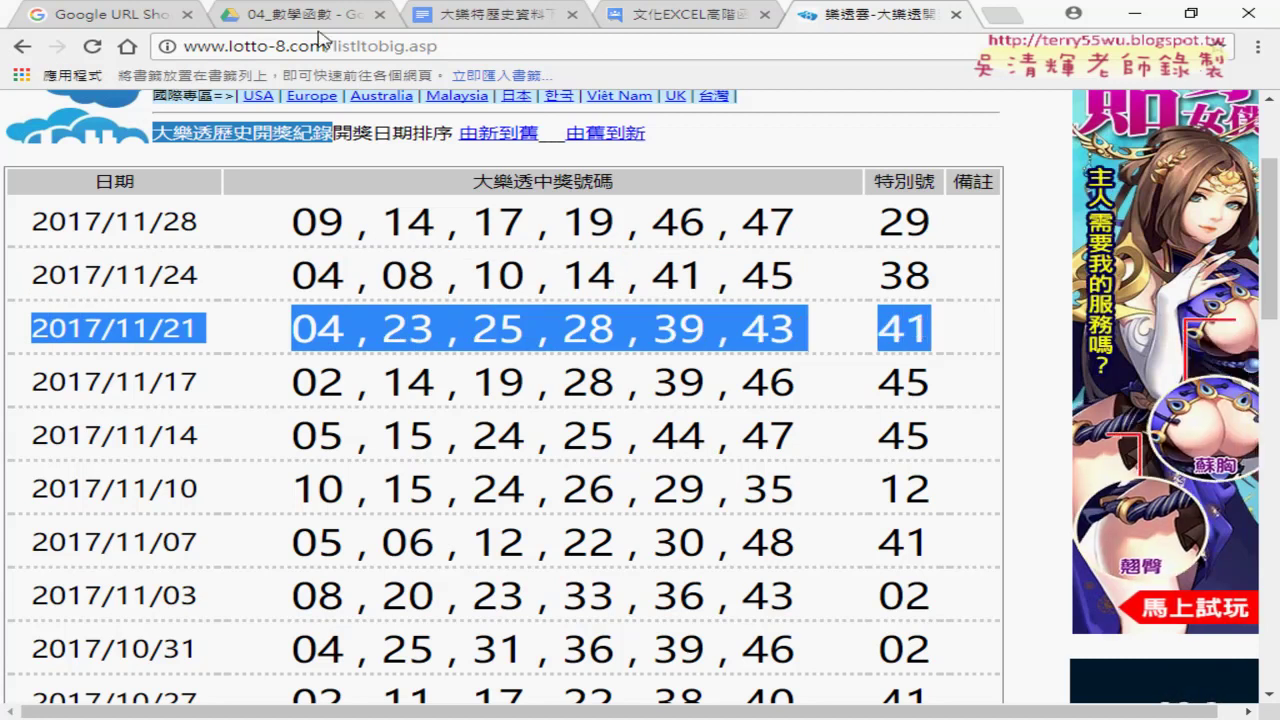
{"action": "left_click_drag", "start_coordinate": [32, 220], "coordinate": [200, 220]}
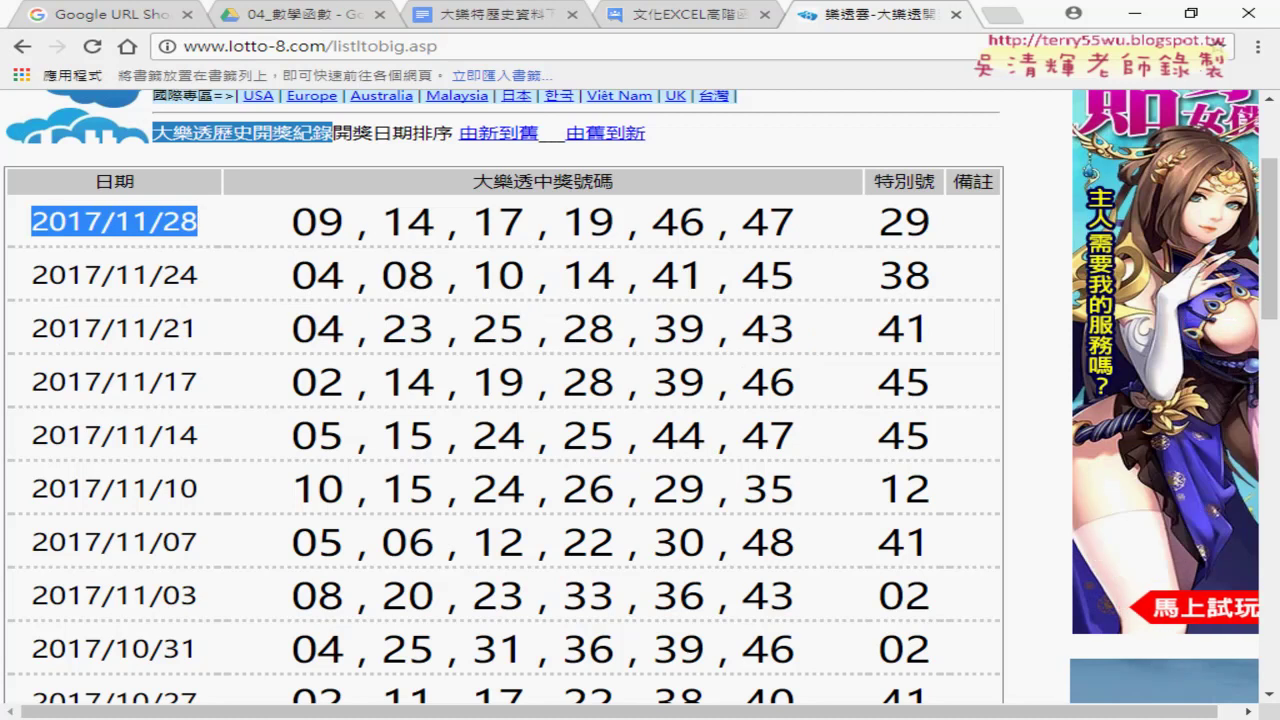
{"action": "left_click_drag", "start_coordinate": [291, 220], "coordinate": [955, 240]}
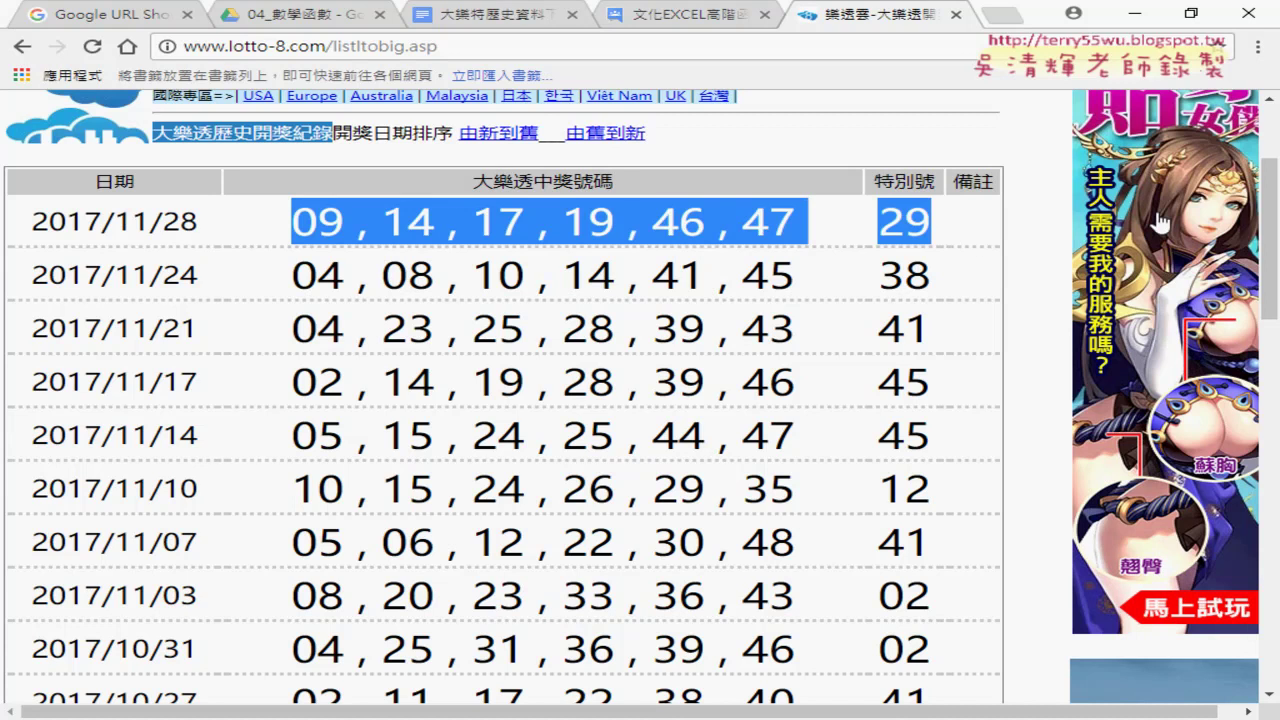
{"action": "scroll", "coordinate": [1207, 587], "scroll_direction": "down", "scroll_amount": 15}
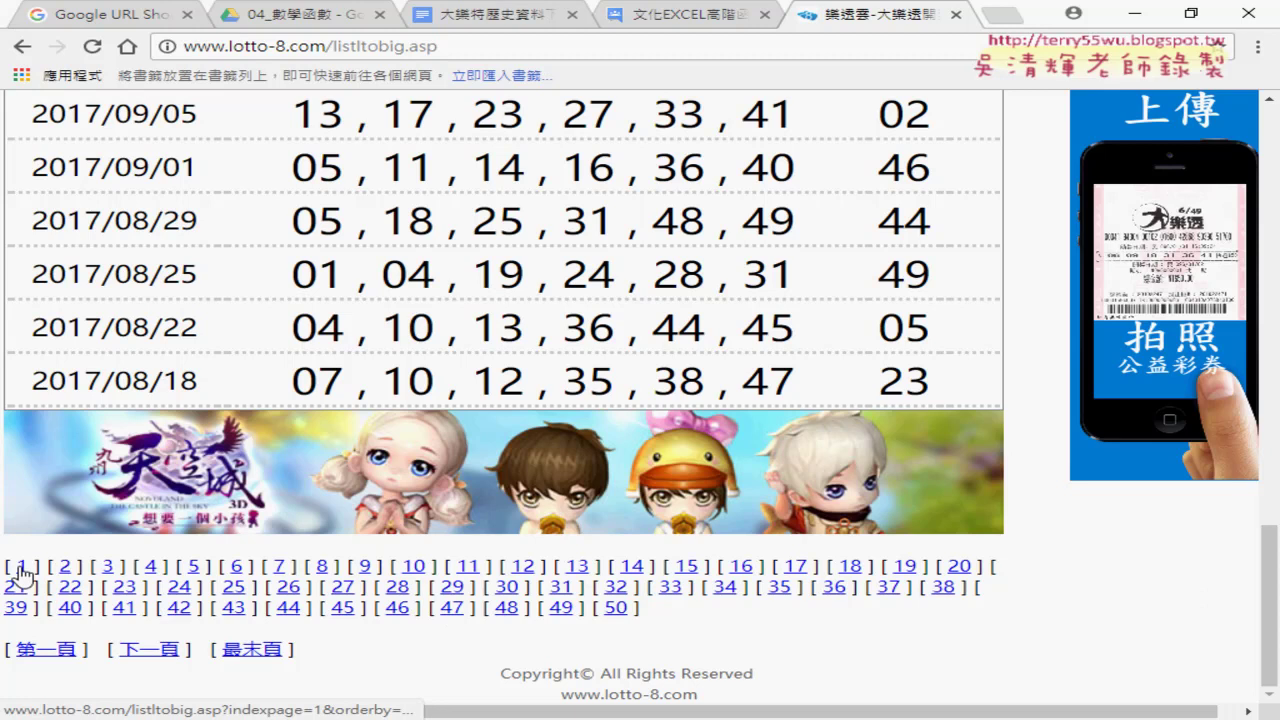
Step: Check page 50's oldest draw (2004/01/05), dismiss the video ad, then return to page 1
{"action": "left_click", "coordinate": [614, 606]}
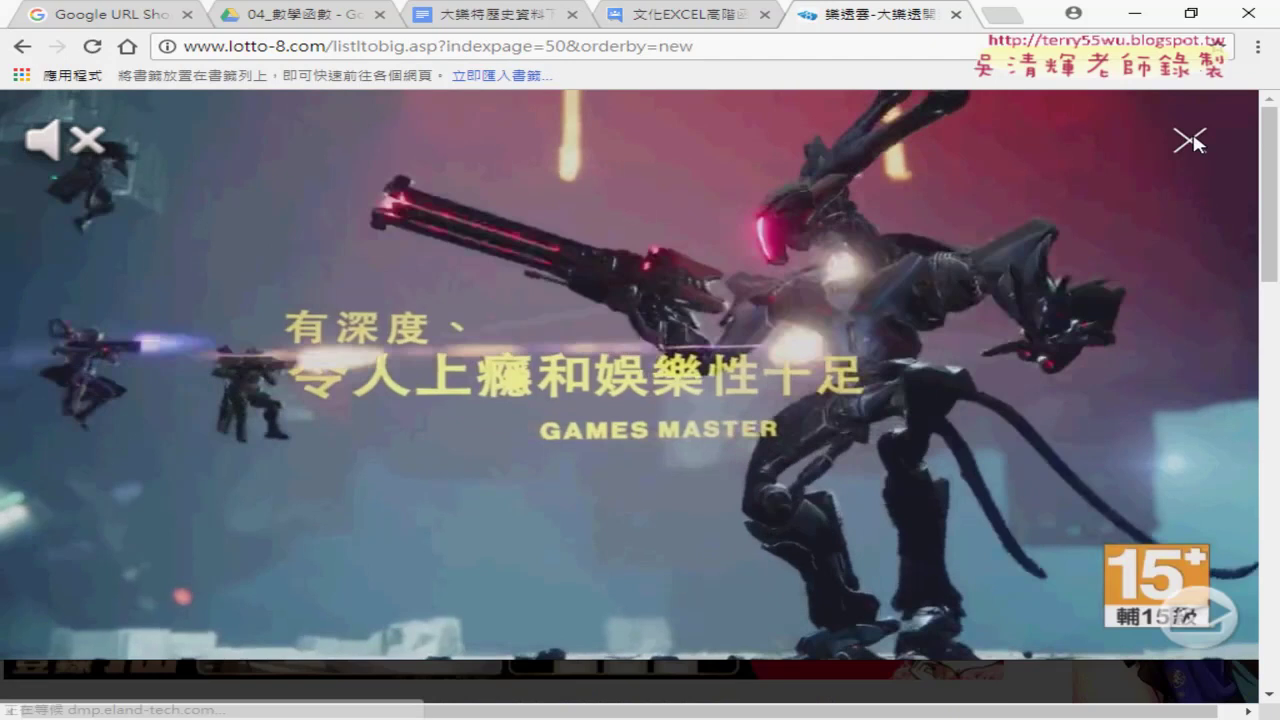
{"action": "left_click", "coordinate": [1189, 141]}
{"action": "left_click_drag", "start_coordinate": [32, 525], "coordinate": [955, 530]}
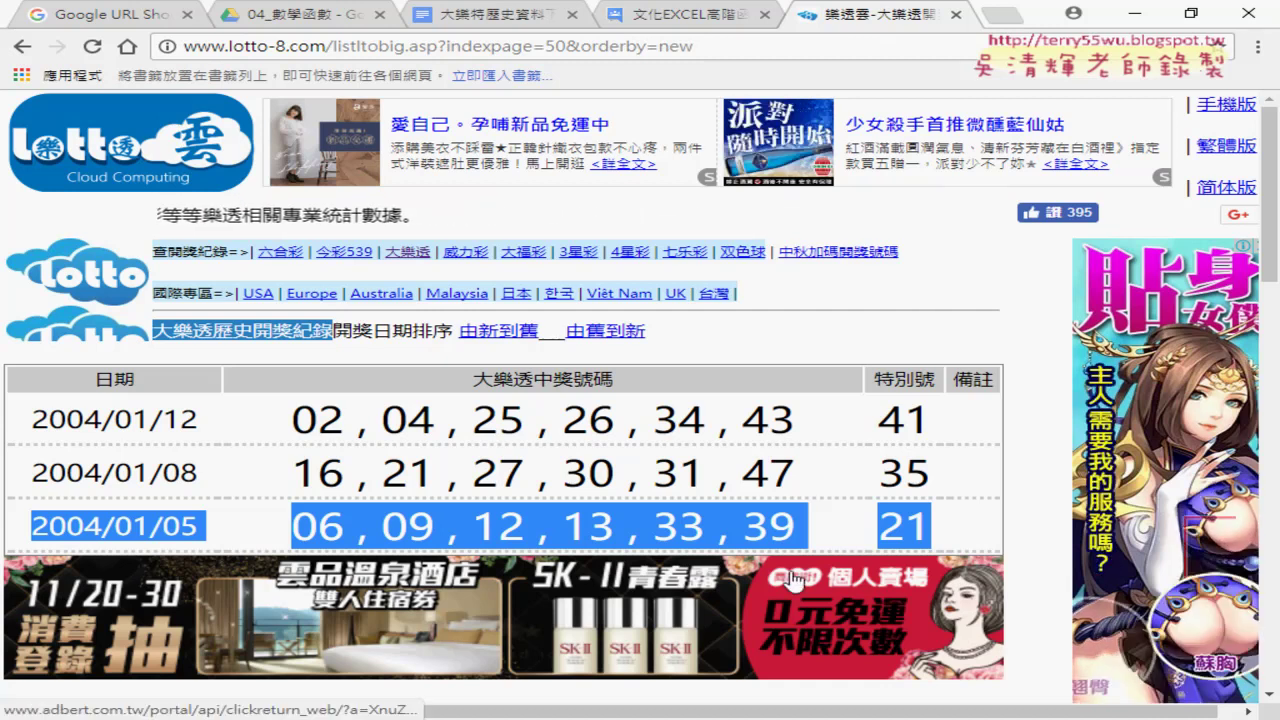
{"action": "scroll", "coordinate": [35, 510], "scroll_direction": "down", "scroll_amount": 2}
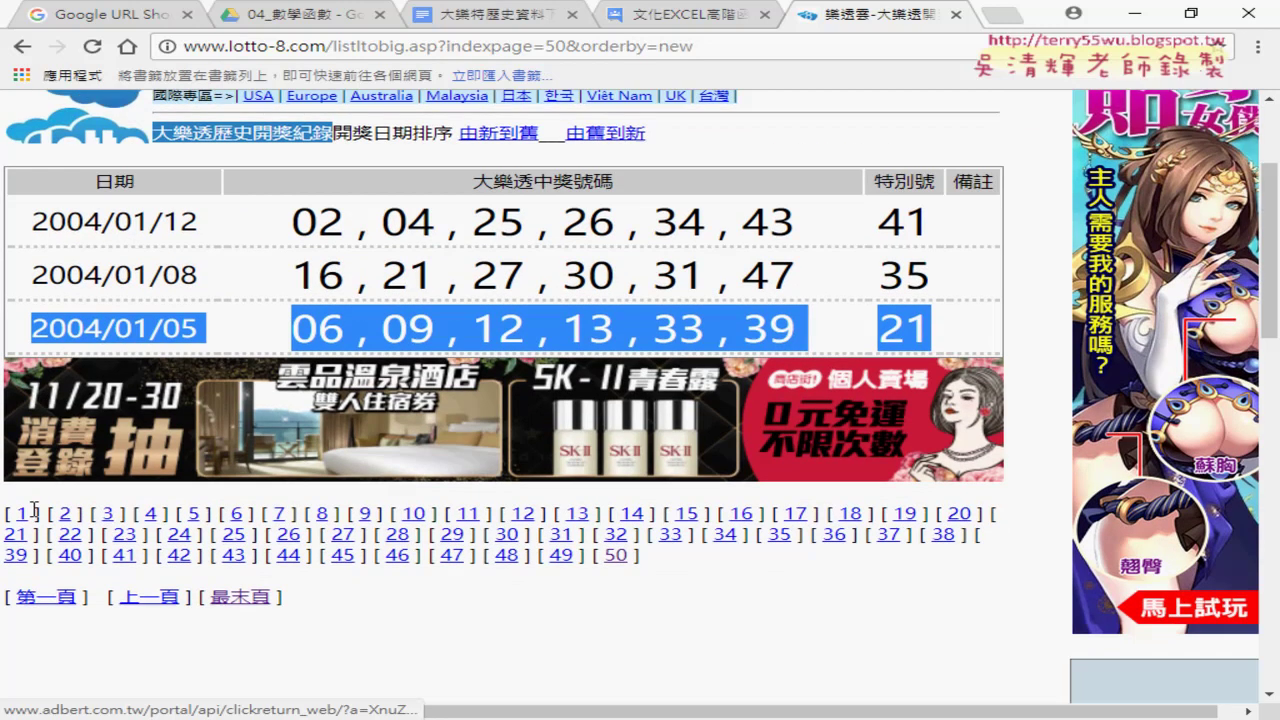
{"action": "left_click", "coordinate": [22, 514]}
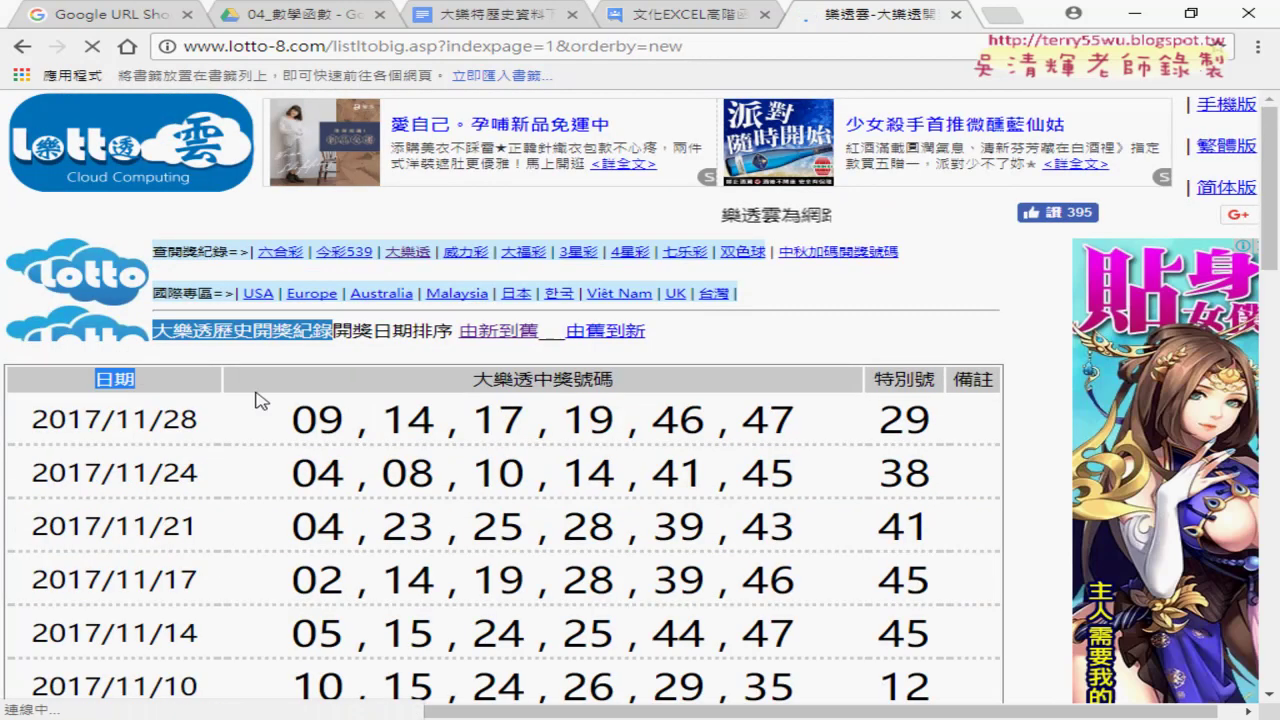
{"action": "mouse_move", "coordinate": [255, 400]}
{"action": "left_mouse_down"}
{"action": "mouse_move", "coordinate": [937, 712]}
{"action": "mouse_move", "coordinate": [983, 392]}
{"action": "left_mouse_up"}
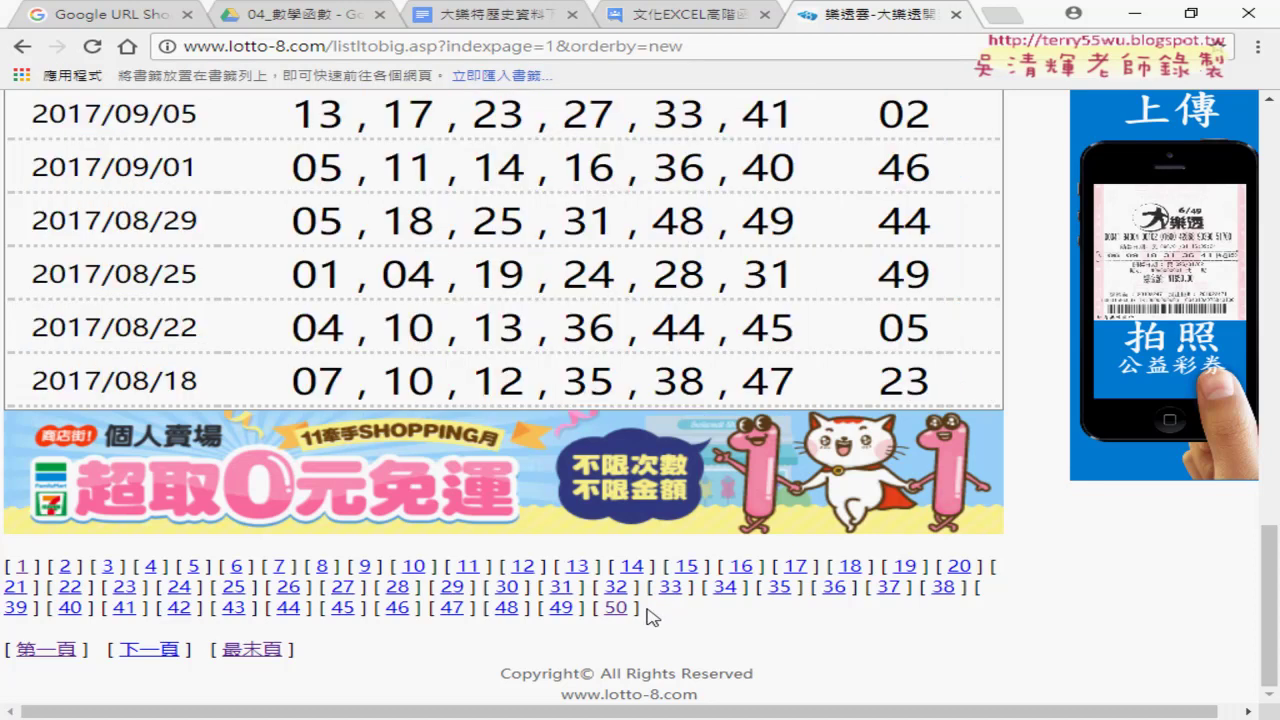
{"action": "mouse_move", "coordinate": [650, 607]}
{"action": "left_mouse_down"}
{"action": "mouse_move", "coordinate": [337, 604]}
{"action": "mouse_move", "coordinate": [8, 570]}
{"action": "left_mouse_up"}
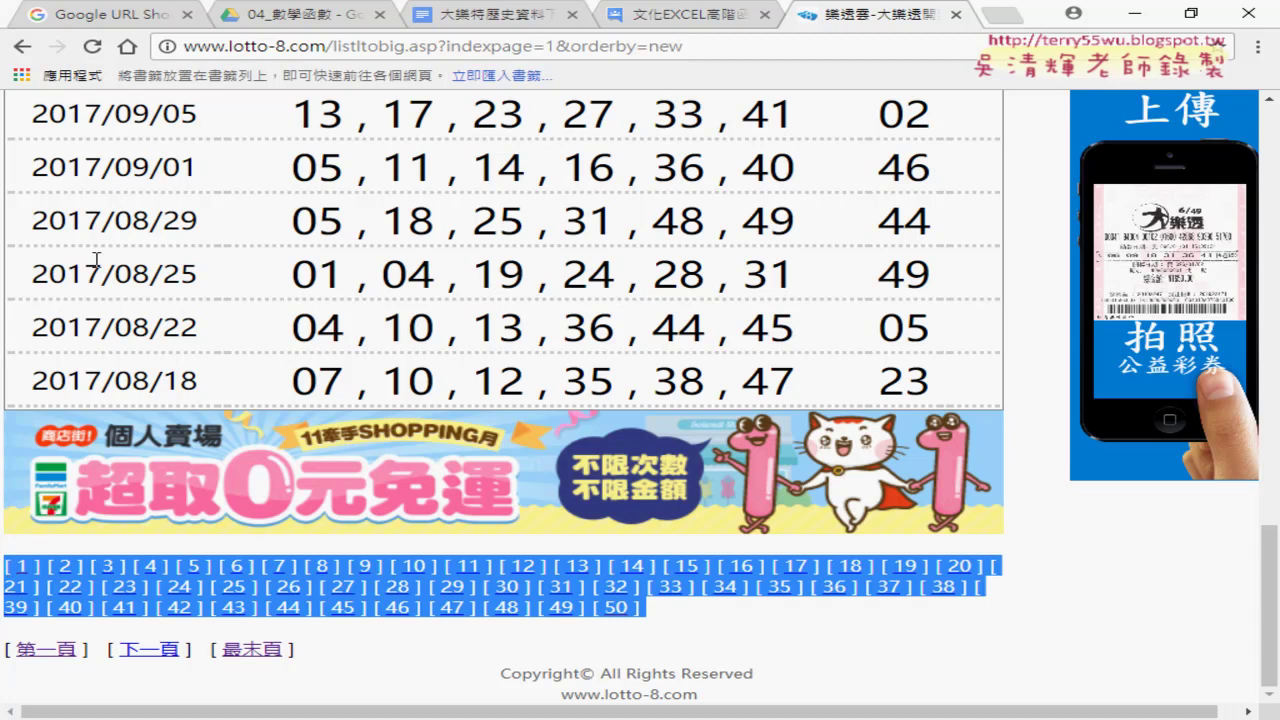
{"action": "scroll", "coordinate": [114, 268], "scroll_direction": "up", "scroll_amount": 15}
{"action": "scroll", "coordinate": [115, 276], "scroll_direction": "down", "scroll_amount": 2}
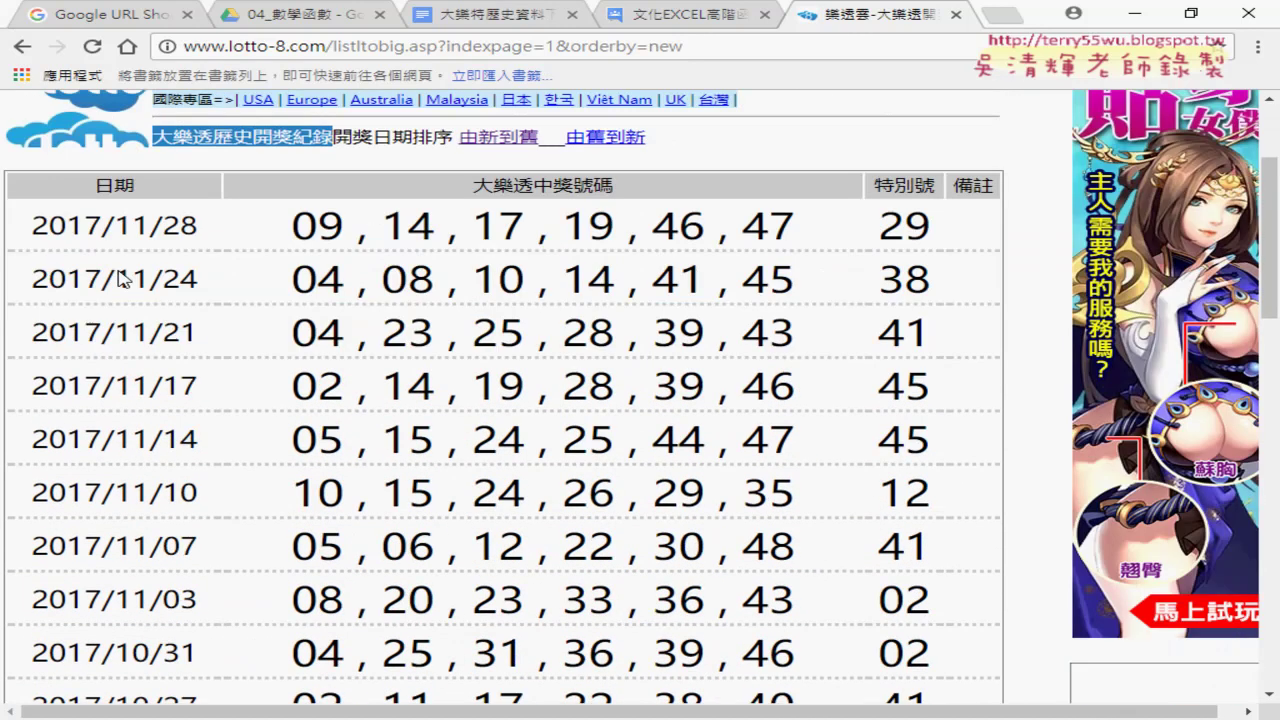
{"action": "left_click_drag", "start_coordinate": [455, 197], "coordinate": [997, 198]}
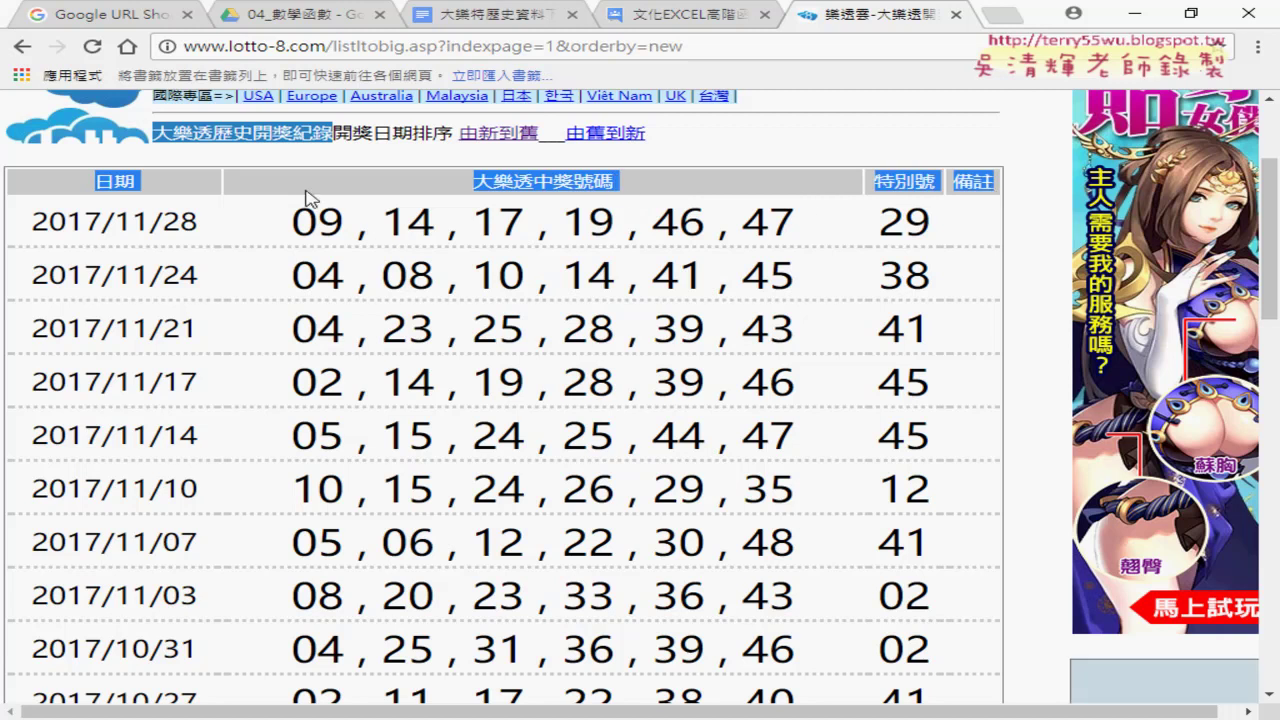
{"action": "left_click", "coordinate": [76, 191]}
{"action": "left_click_drag", "start_coordinate": [86, 186], "coordinate": [173, 185]}
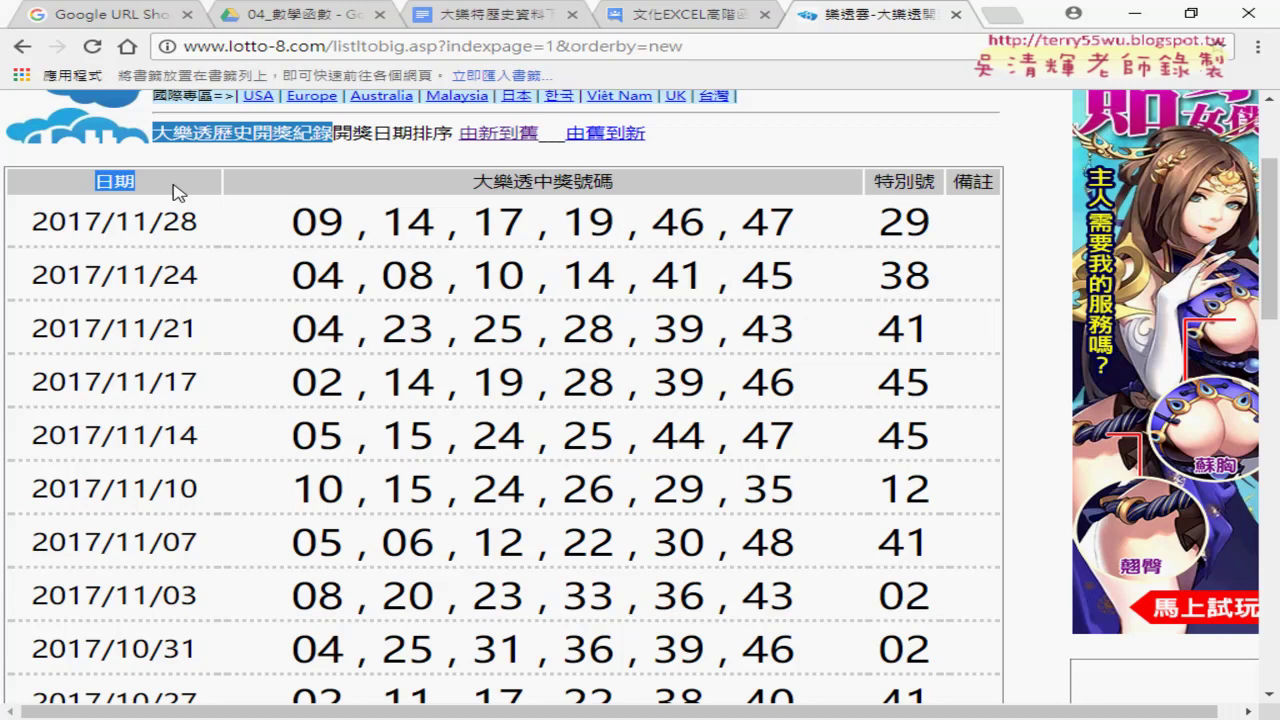
{"action": "left_click_drag", "start_coordinate": [290, 222], "coordinate": [805, 228]}
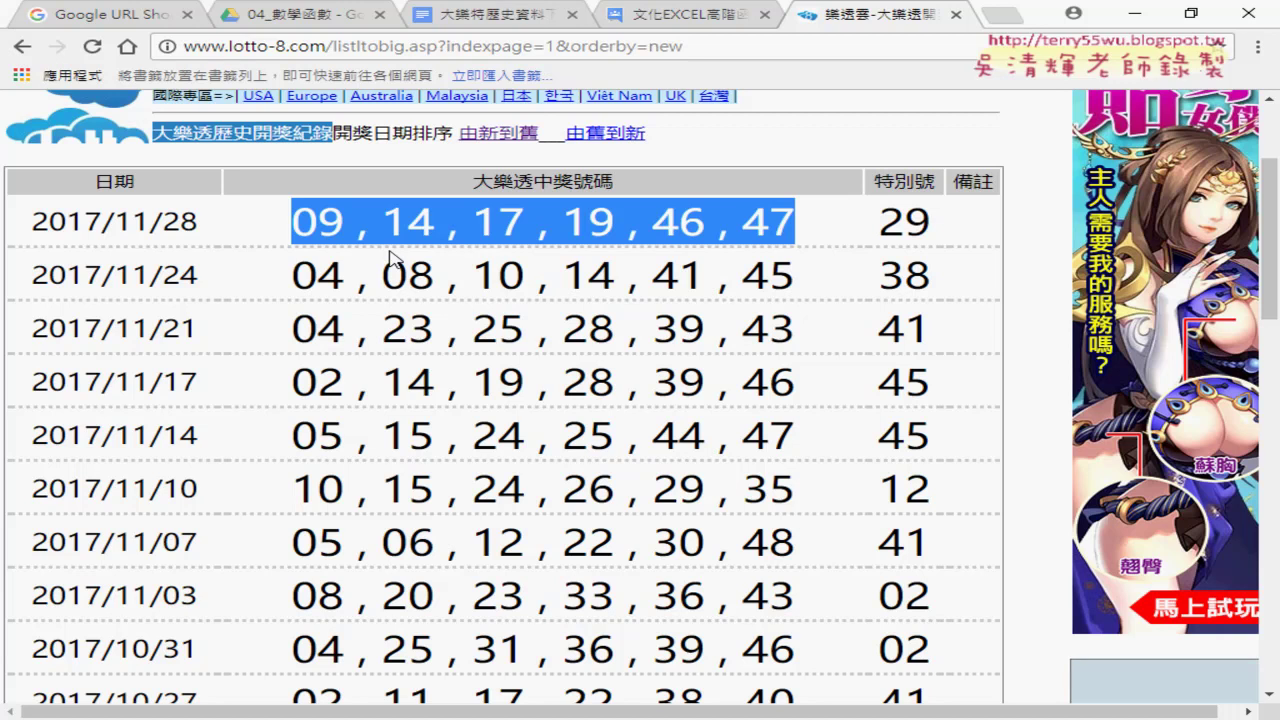
Step: Select the comma after 09 in the first row, then switch to the 大樂透歷史資料下載 notes
{"action": "left_click", "coordinate": [392, 258]}
{"action": "left_click_drag", "start_coordinate": [344, 222], "coordinate": [374, 226]}
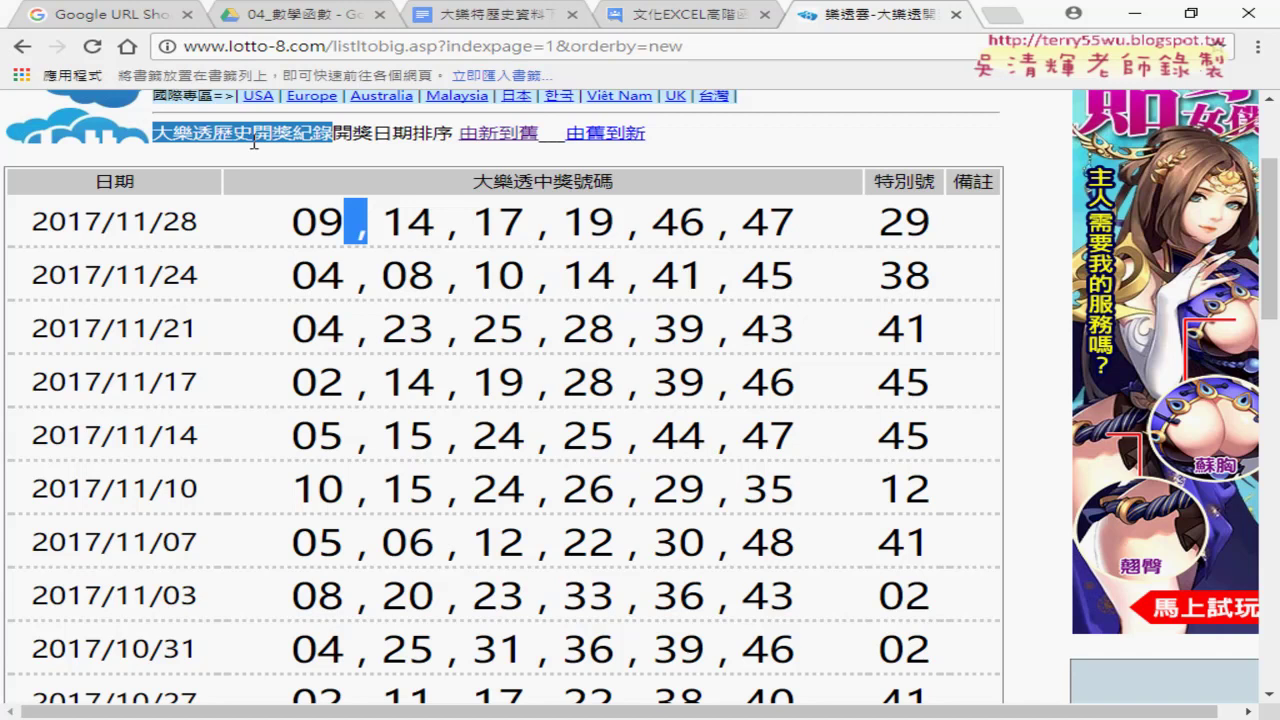
{"action": "left_click", "coordinate": [487, 22]}
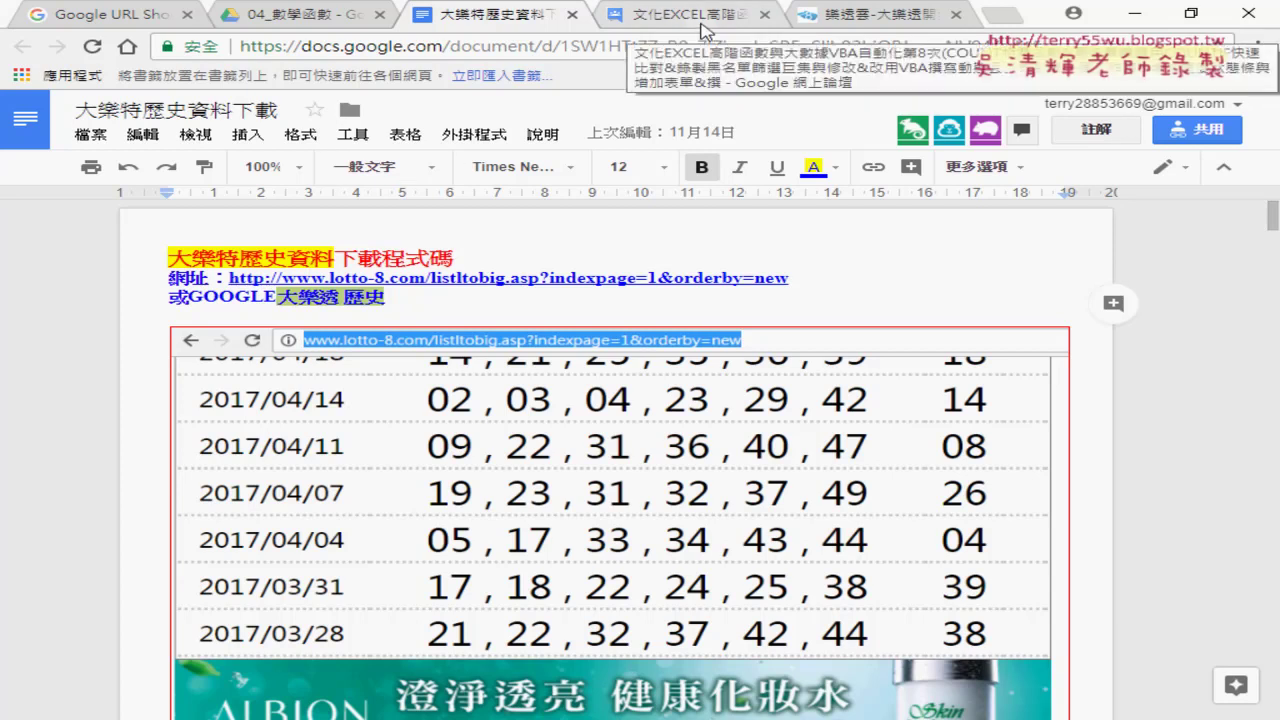
Step: Return to the lotto-8.com tab and scroll back up to the 2017/11/28 draw
{"action": "left_click", "coordinate": [850, 22]}
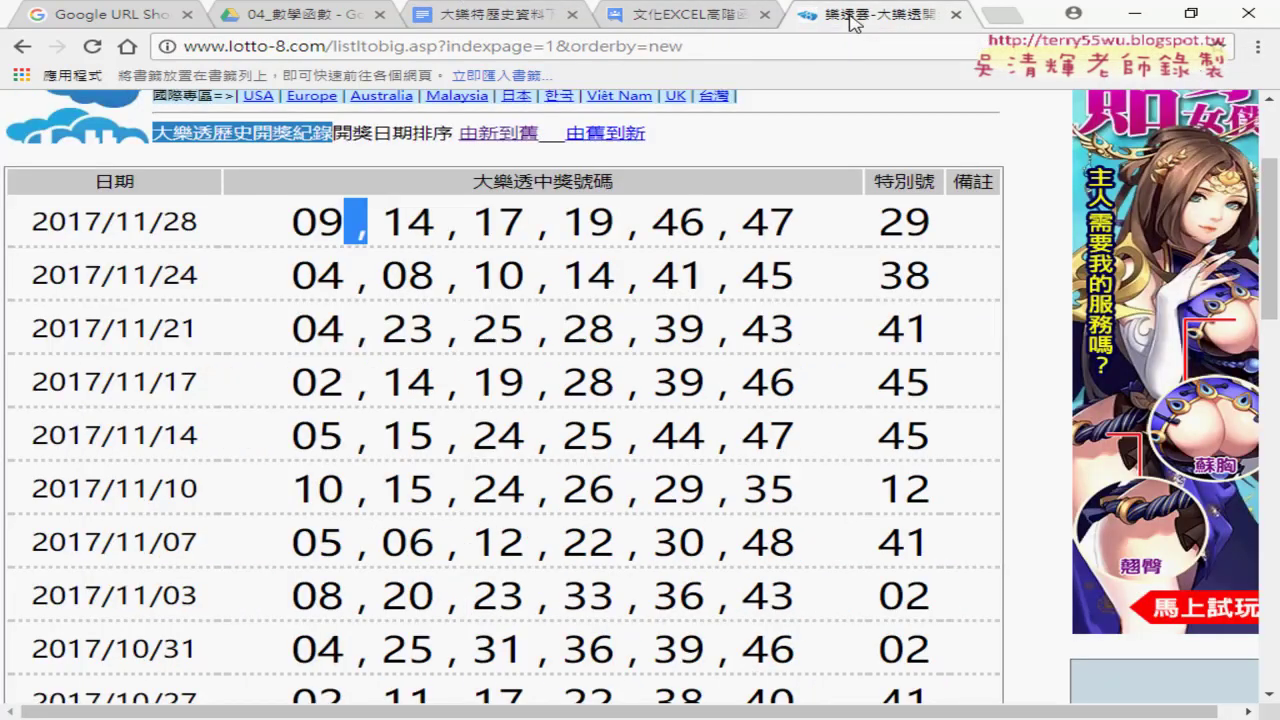
{"action": "scroll", "coordinate": [614, 235], "scroll_direction": "up", "scroll_amount": 2}
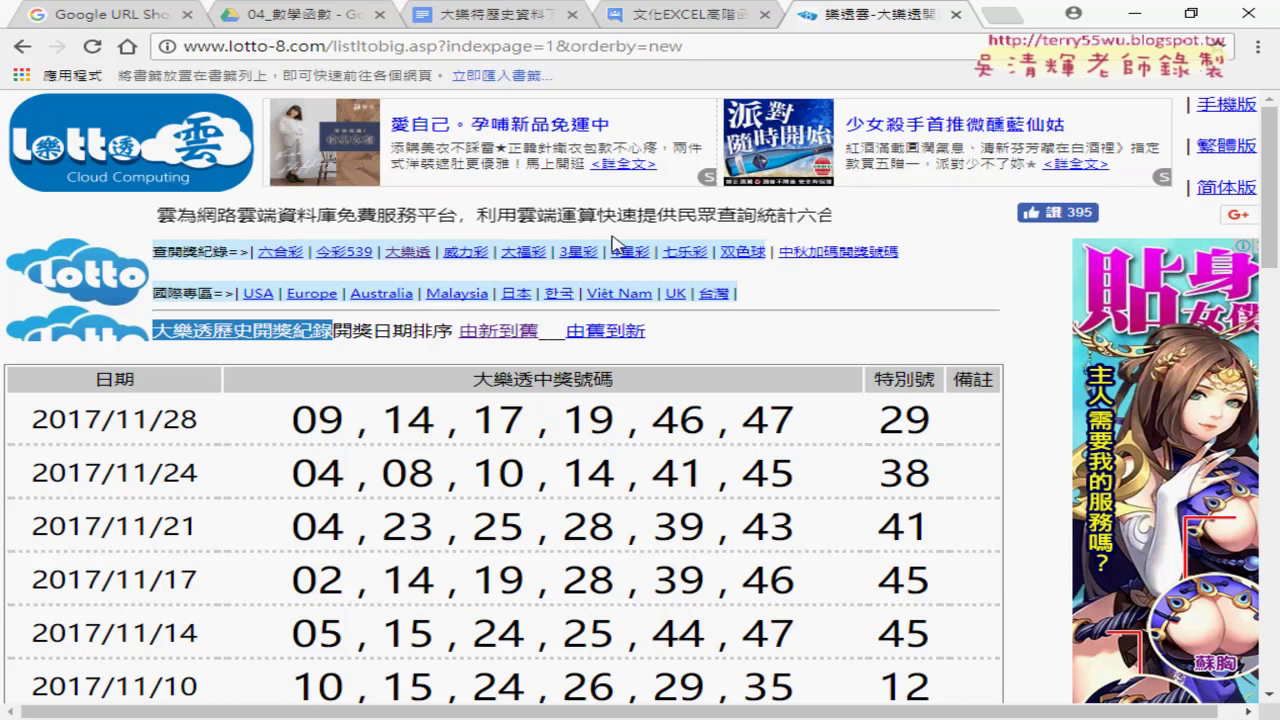
Step: Scroll down past the 2017/08/18 draw to the page-number links at the bottom
{"action": "scroll", "coordinate": [470, 313], "scroll_direction": "down", "scroll_amount": 4}
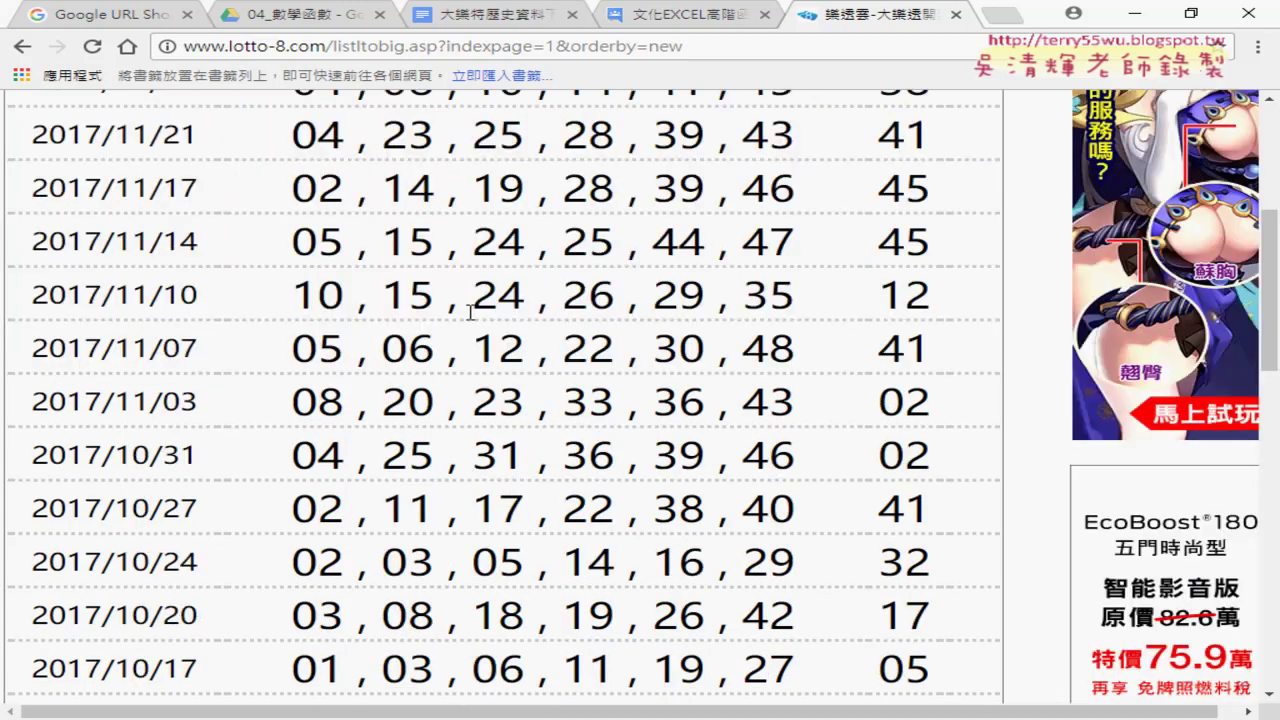
{"action": "scroll", "coordinate": [470, 313], "scroll_direction": "down", "scroll_amount": 6}
{"action": "scroll", "coordinate": [470, 313], "scroll_direction": "down", "scroll_amount": 6}
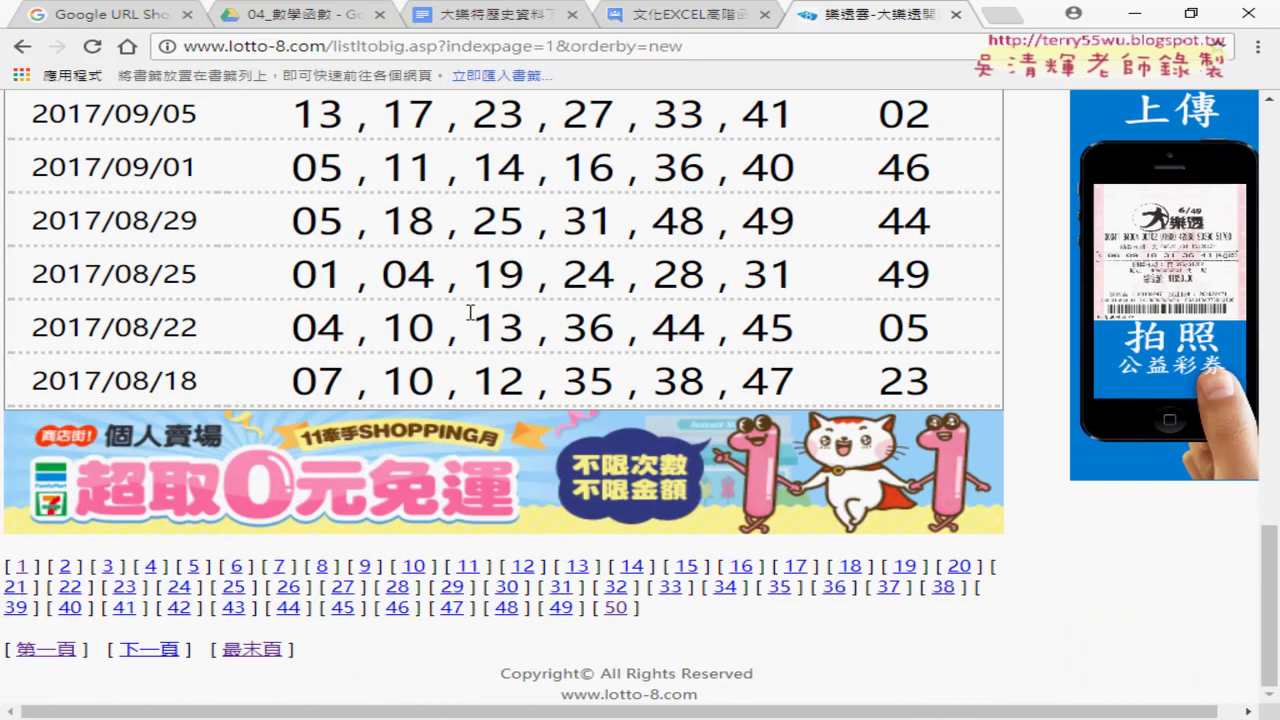
Step: Open page 2 (indexpage=2) and select its page number in the address bar
{"action": "left_click", "coordinate": [67, 568]}
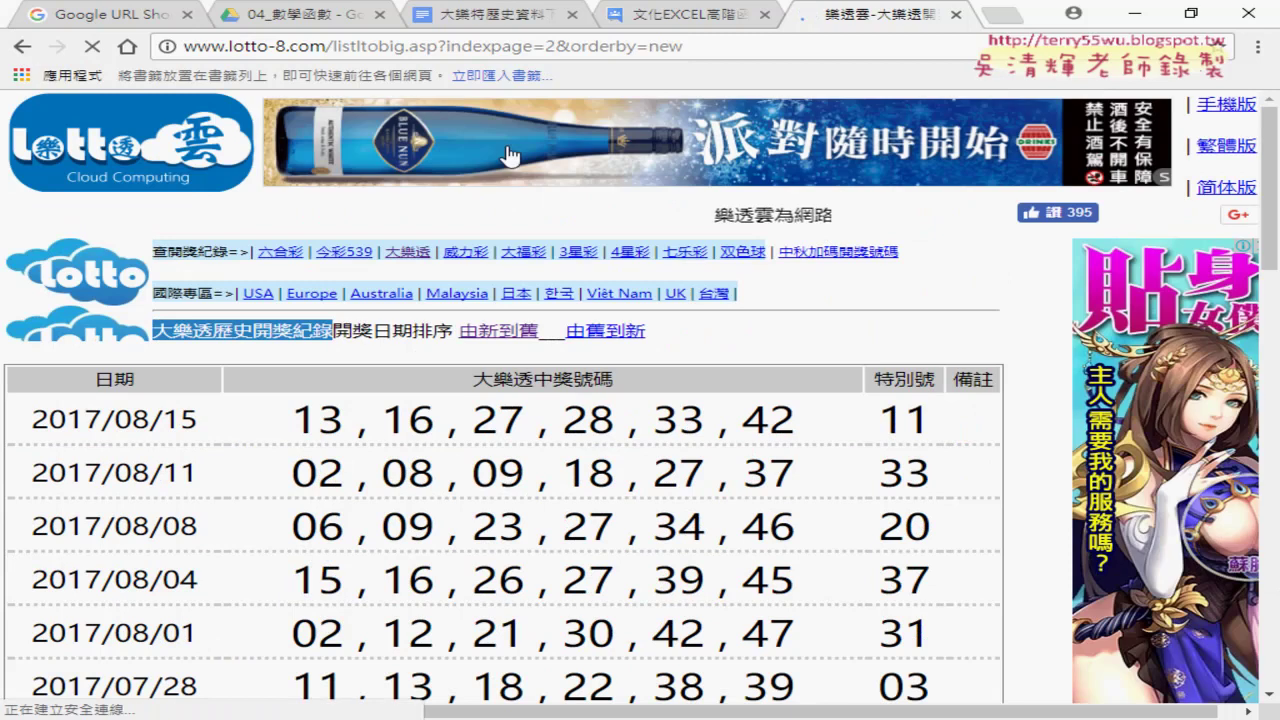
{"action": "left_click_drag", "start_coordinate": [557, 46], "coordinate": [545, 46]}
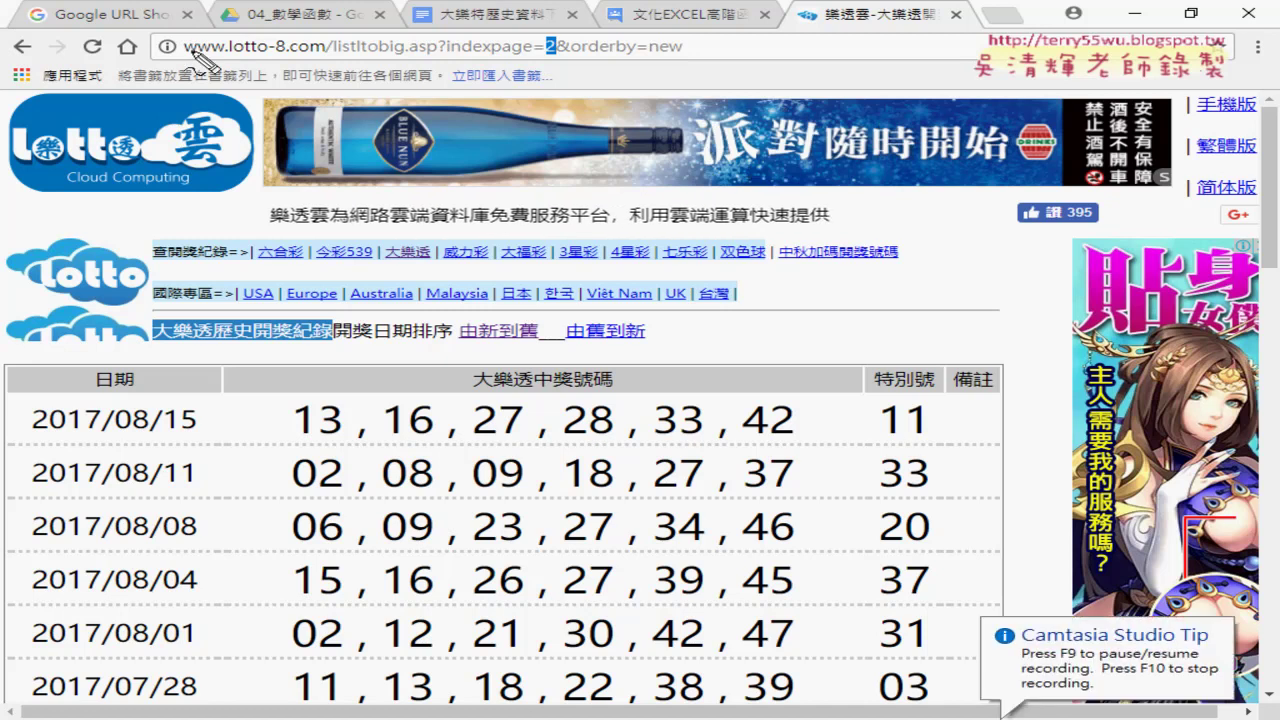
{"action": "left_click_drag", "start_coordinate": [170, 68], "coordinate": [698, 60]}
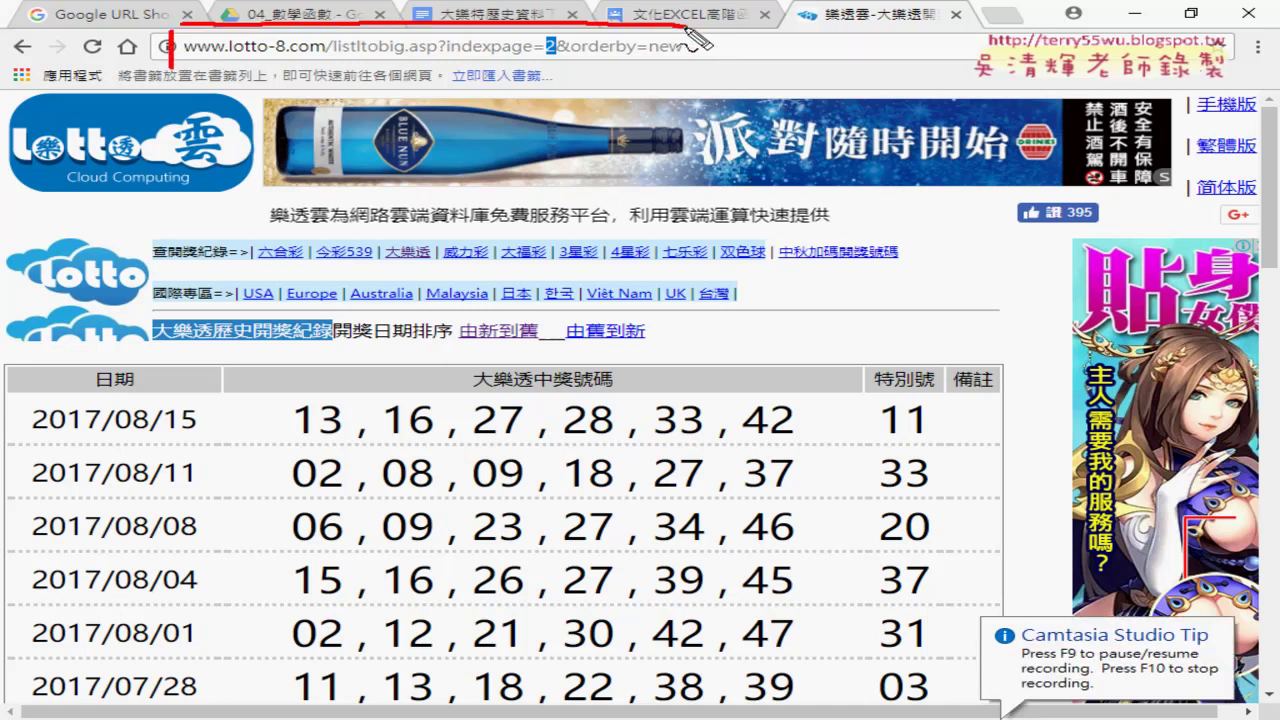
{"action": "left_click_drag", "start_coordinate": [174, 66], "coordinate": [684, 62]}
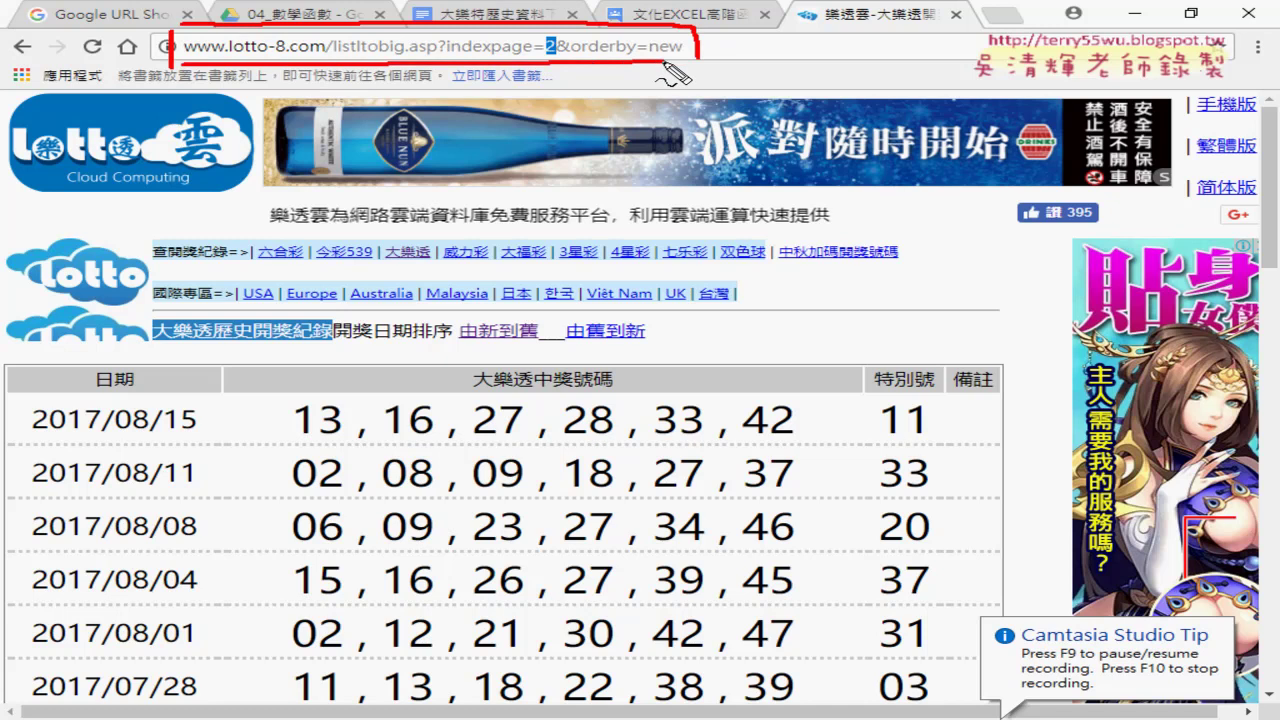
{"action": "mouse_move", "coordinate": [816, 126]}
{"action": "left_mouse_down"}
{"action": "mouse_move", "coordinate": [708, 68]}
{"action": "mouse_move", "coordinate": [806, 92]}
{"action": "mouse_move", "coordinate": [870, 74]}
{"action": "mouse_move", "coordinate": [884, 90]}
{"action": "left_mouse_up"}
{"action": "mouse_move", "coordinate": [880, 40]}
{"action": "left_mouse_down"}
{"action": "mouse_move", "coordinate": [882, 95]}
{"action": "mouse_move", "coordinate": [795, 96]}
{"action": "mouse_move", "coordinate": [700, 44]}
{"action": "mouse_move", "coordinate": [740, 62]}
{"action": "left_mouse_up"}
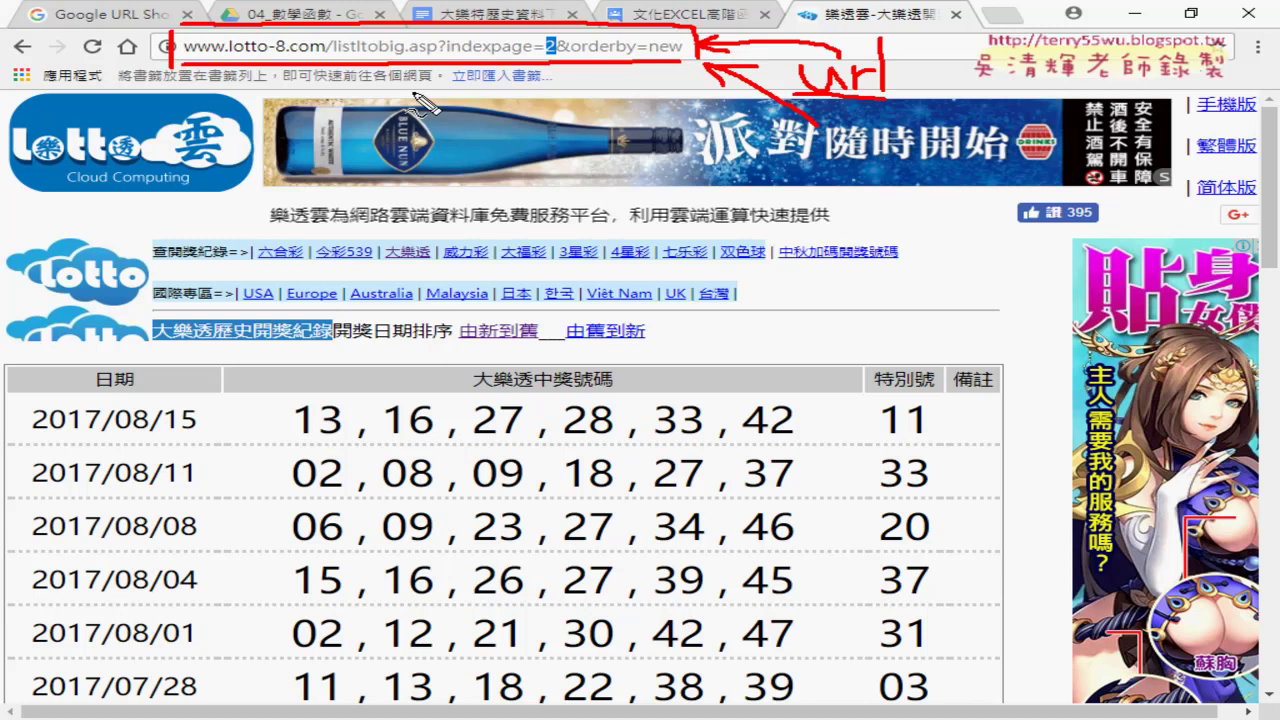
{"action": "left_click_drag", "start_coordinate": [190, 61], "coordinate": [455, 63]}
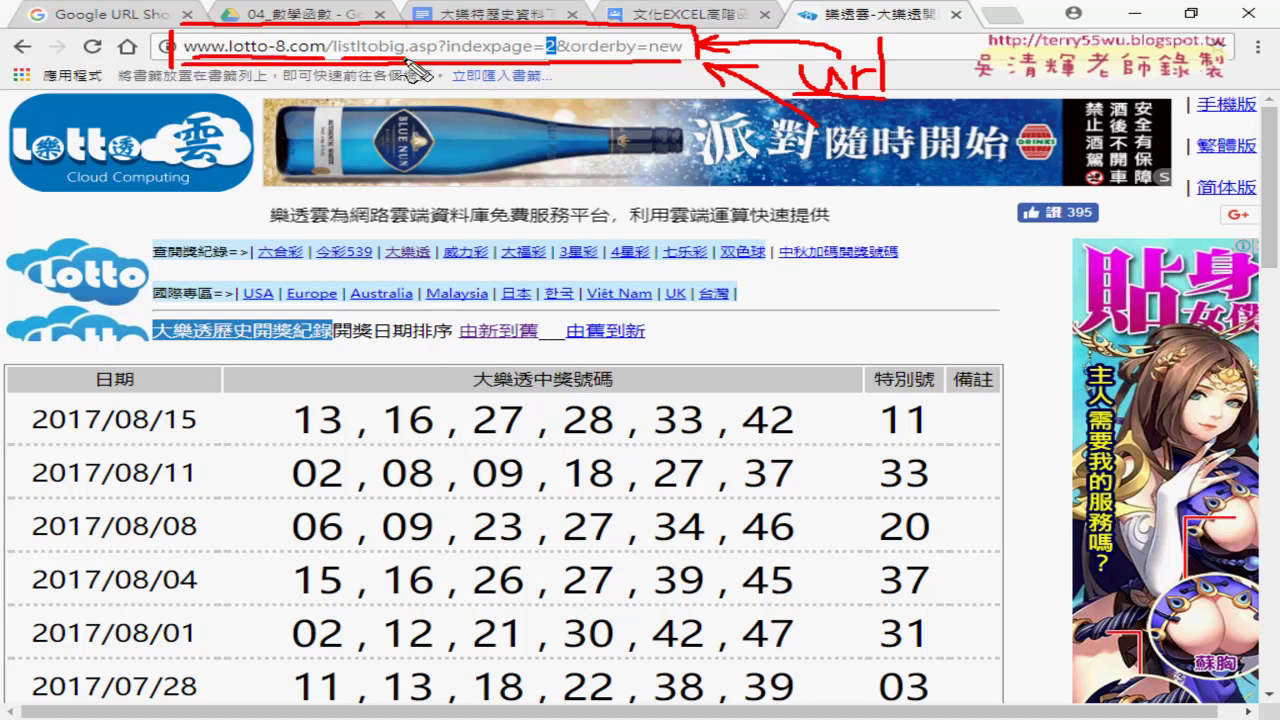
{"action": "mouse_move", "coordinate": [371, 106]}
{"action": "left_mouse_down"}
{"action": "mouse_move", "coordinate": [425, 135]}
{"action": "mouse_move", "coordinate": [470, 130]}
{"action": "left_mouse_up"}
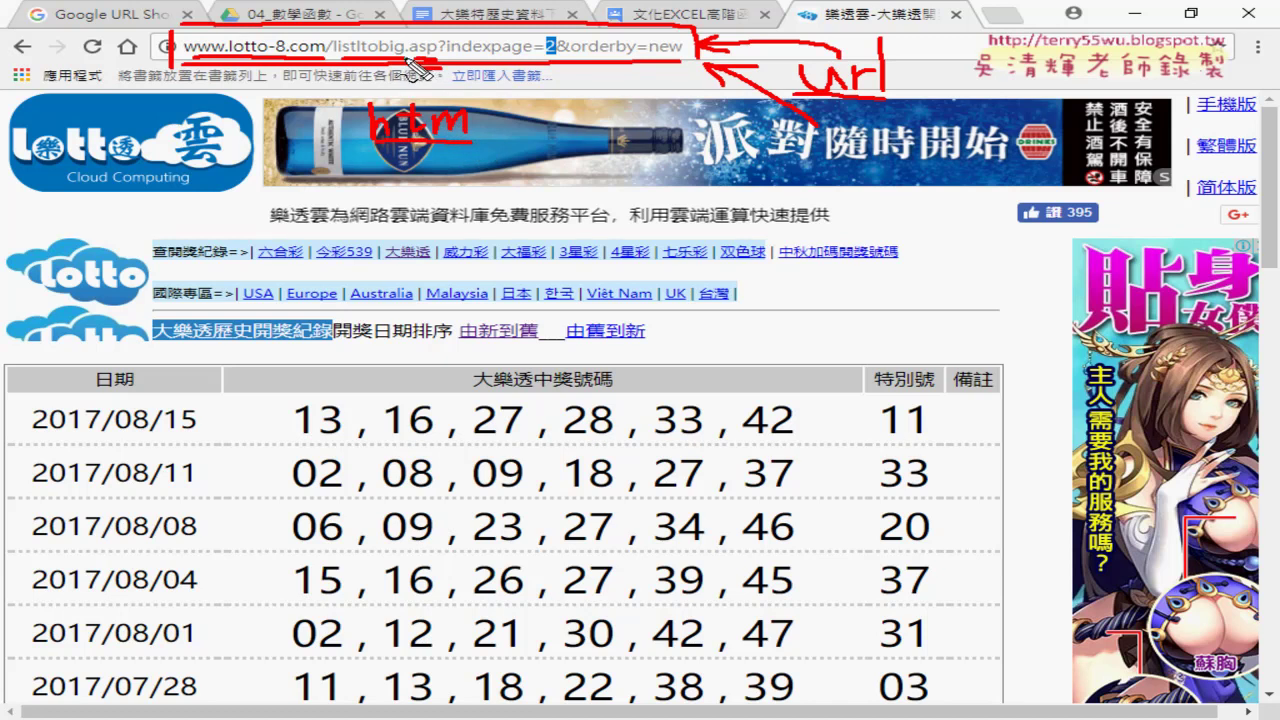
{"action": "mouse_move", "coordinate": [416, 172]}
{"action": "left_mouse_down"}
{"action": "mouse_move", "coordinate": [416, 214]}
{"action": "mouse_move", "coordinate": [418, 196]}
{"action": "mouse_move", "coordinate": [468, 196]}
{"action": "mouse_move", "coordinate": [477, 222]}
{"action": "mouse_move", "coordinate": [482, 196]}
{"action": "left_mouse_up"}
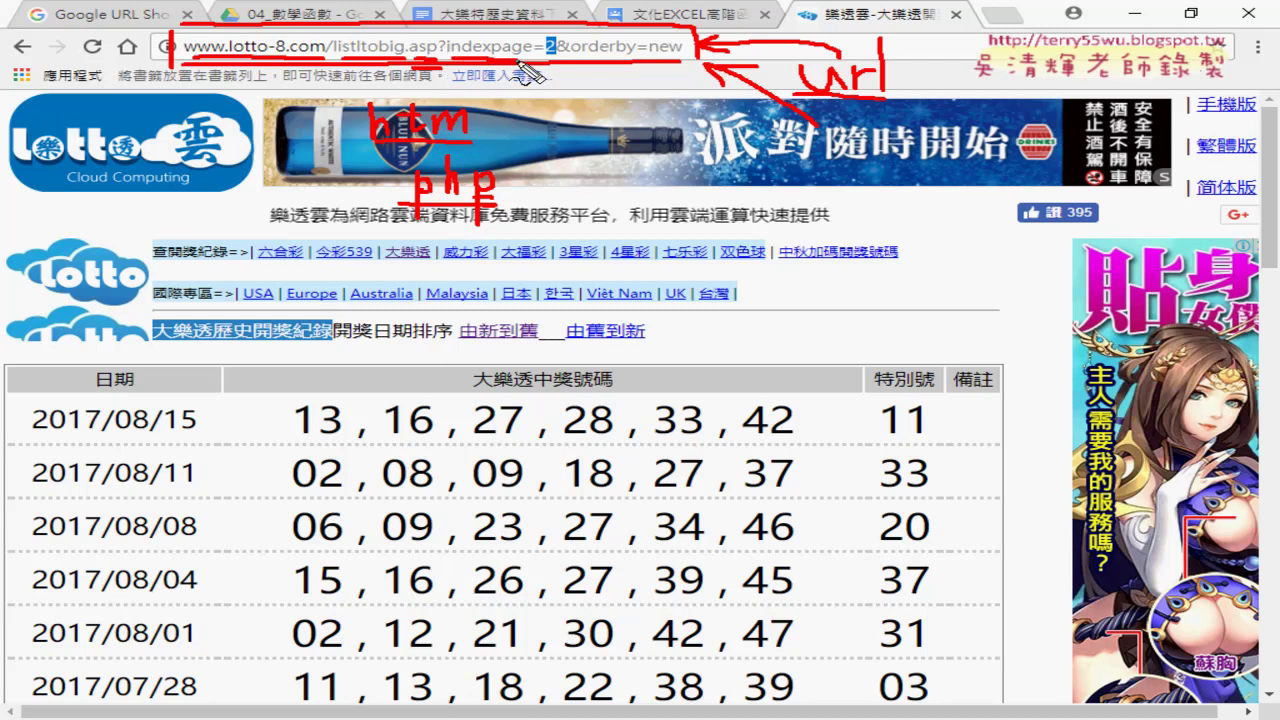
{"action": "mouse_move", "coordinate": [556, 66]}
{"action": "left_mouse_down"}
{"action": "mouse_move", "coordinate": [570, 33]}
{"action": "mouse_move", "coordinate": [549, 45]}
{"action": "left_mouse_up"}
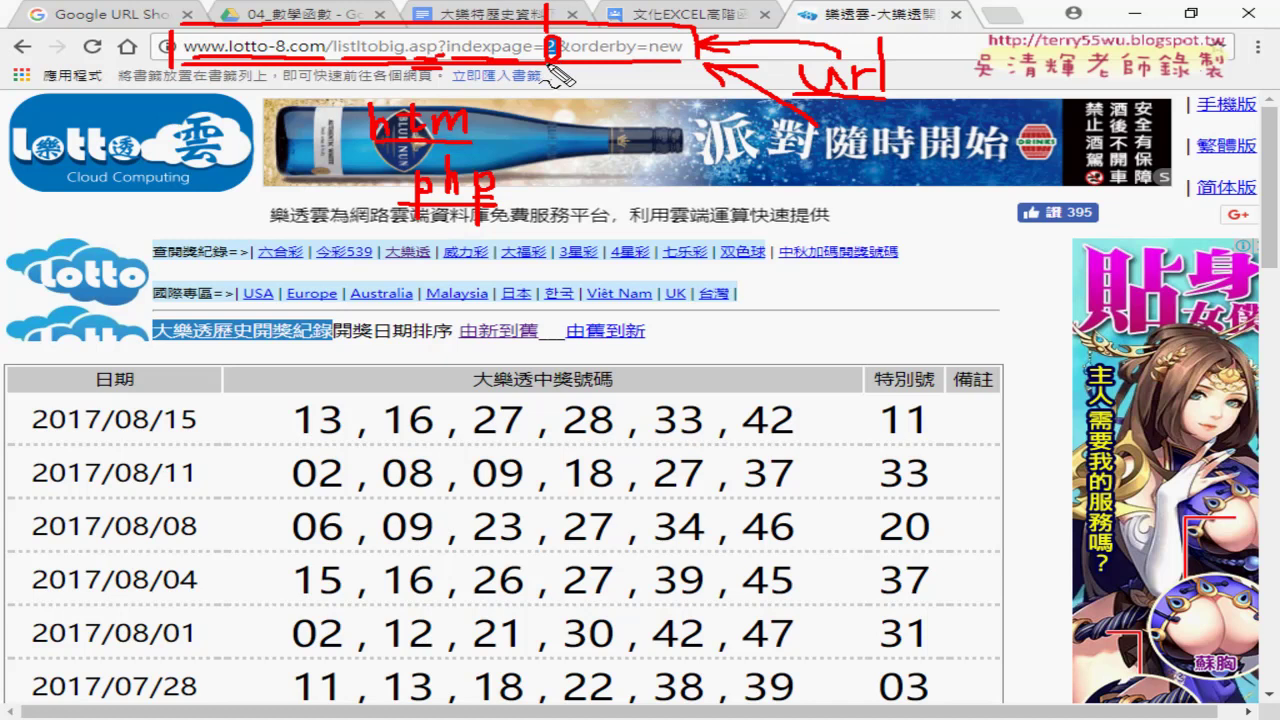
{"action": "mouse_move", "coordinate": [546, 88]}
{"action": "left_mouse_down"}
{"action": "mouse_move", "coordinate": [548, 112]}
{"action": "mouse_move", "coordinate": [560, 104]}
{"action": "left_mouse_up"}
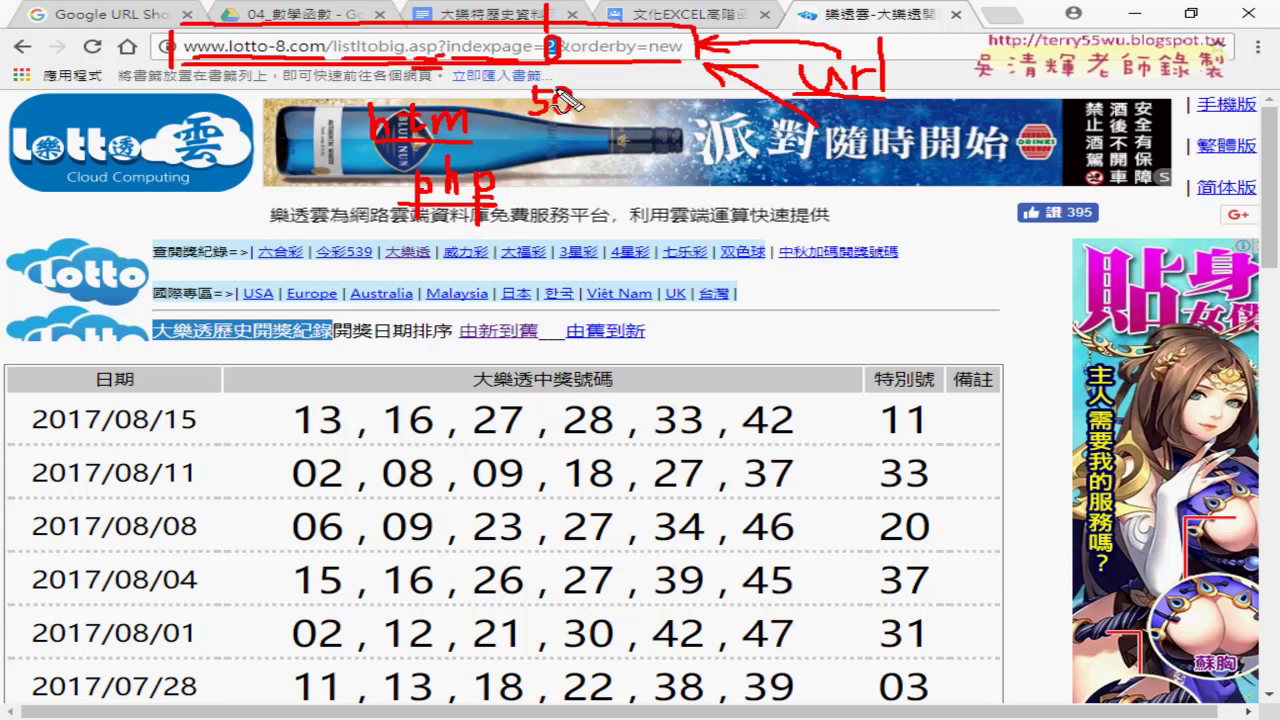
{"action": "key", "text": "Escape"}
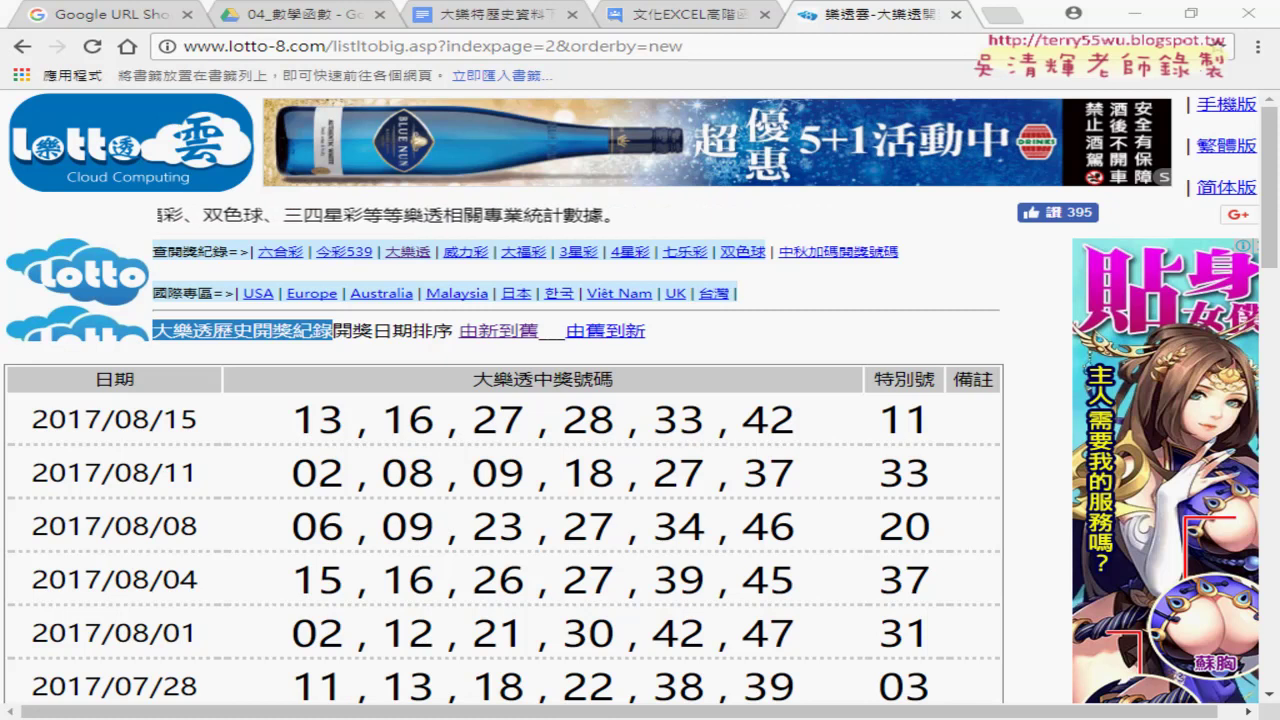
{"action": "key", "text": "super"}
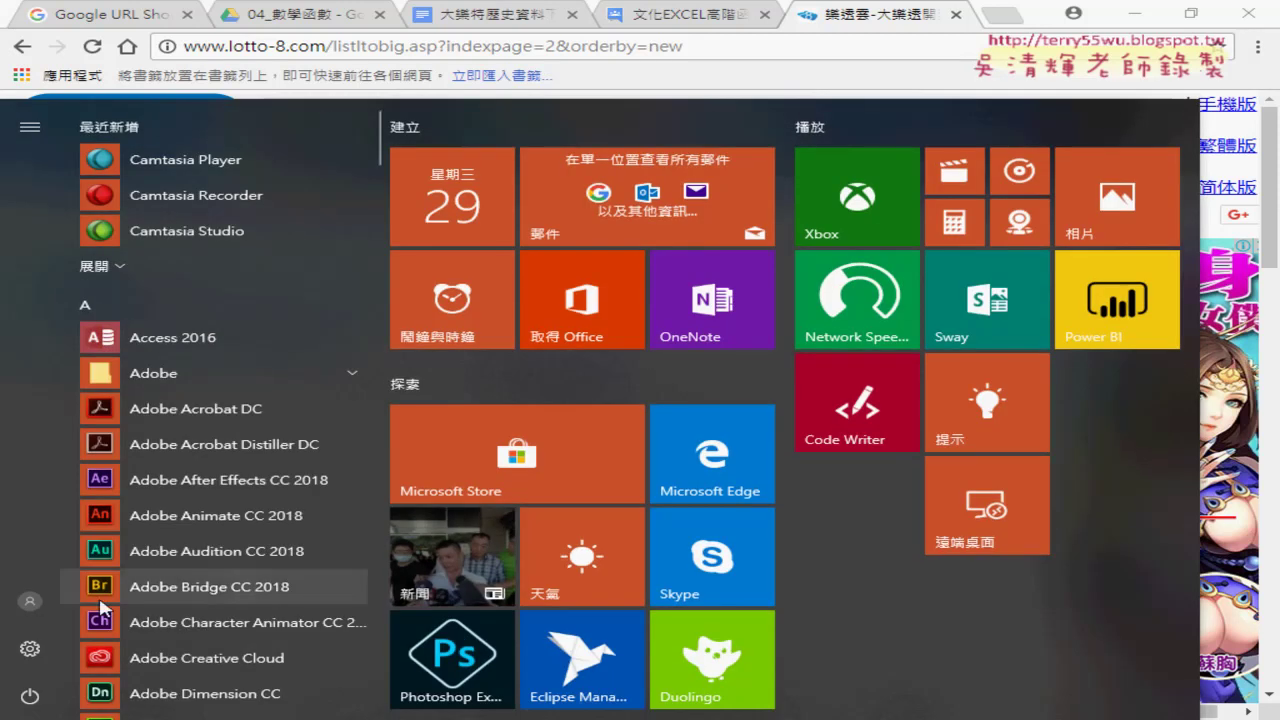
Step: Scroll the Start menu app list down to E and launch Excel 2016
{"action": "scroll", "coordinate": [193, 512], "scroll_direction": "down", "scroll_amount": 5}
{"action": "scroll", "coordinate": [193, 512], "scroll_direction": "down", "scroll_amount": 2}
{"action": "scroll", "coordinate": [193, 512], "scroll_direction": "down", "scroll_amount": 3}
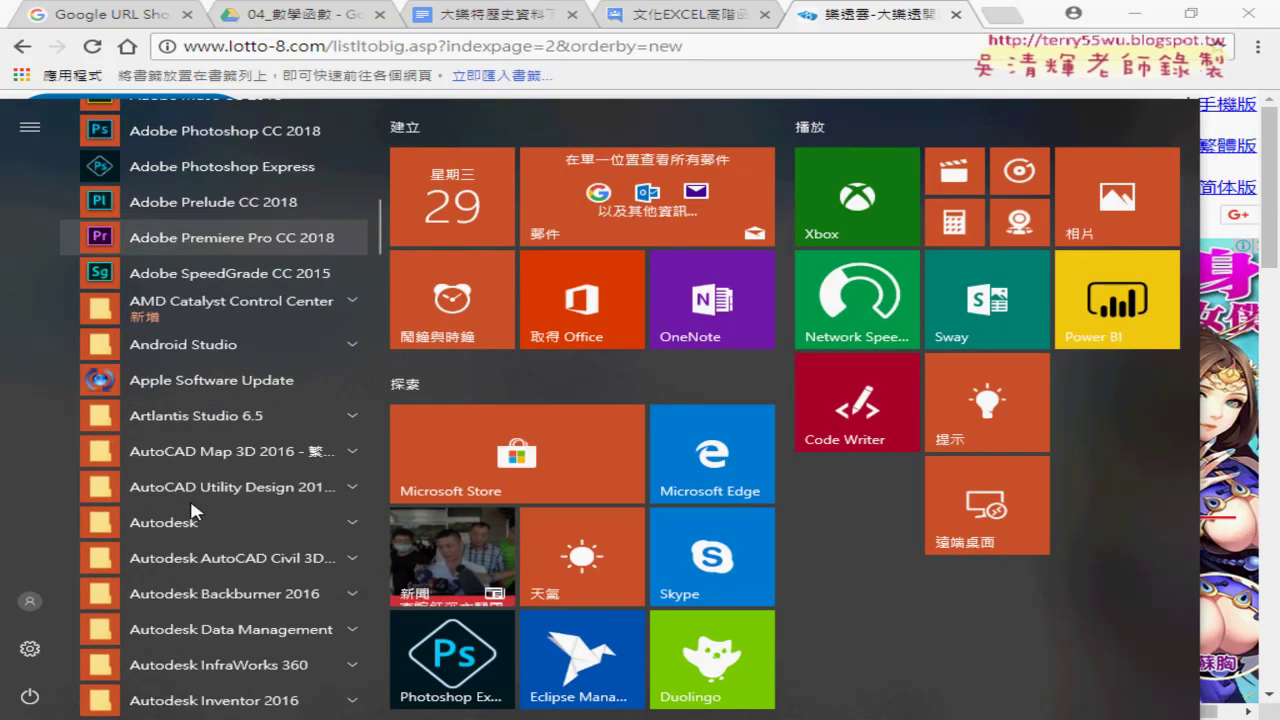
{"action": "scroll", "coordinate": [193, 512], "scroll_direction": "down", "scroll_amount": 3}
{"action": "scroll", "coordinate": [193, 512], "scroll_direction": "down", "scroll_amount": 2}
{"action": "scroll", "coordinate": [193, 512], "scroll_direction": "down", "scroll_amount": 3}
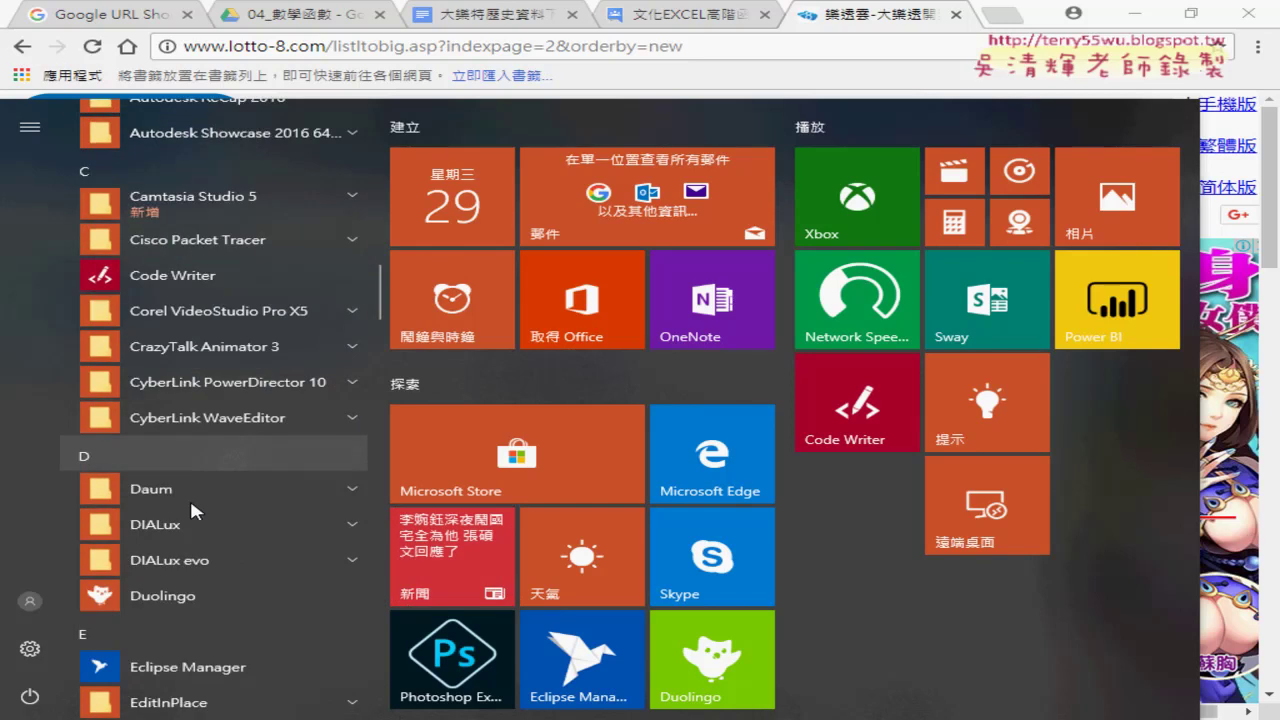
{"action": "scroll", "coordinate": [189, 497], "scroll_direction": "down", "scroll_amount": 3}
{"action": "scroll", "coordinate": [189, 497], "scroll_direction": "down", "scroll_amount": 1}
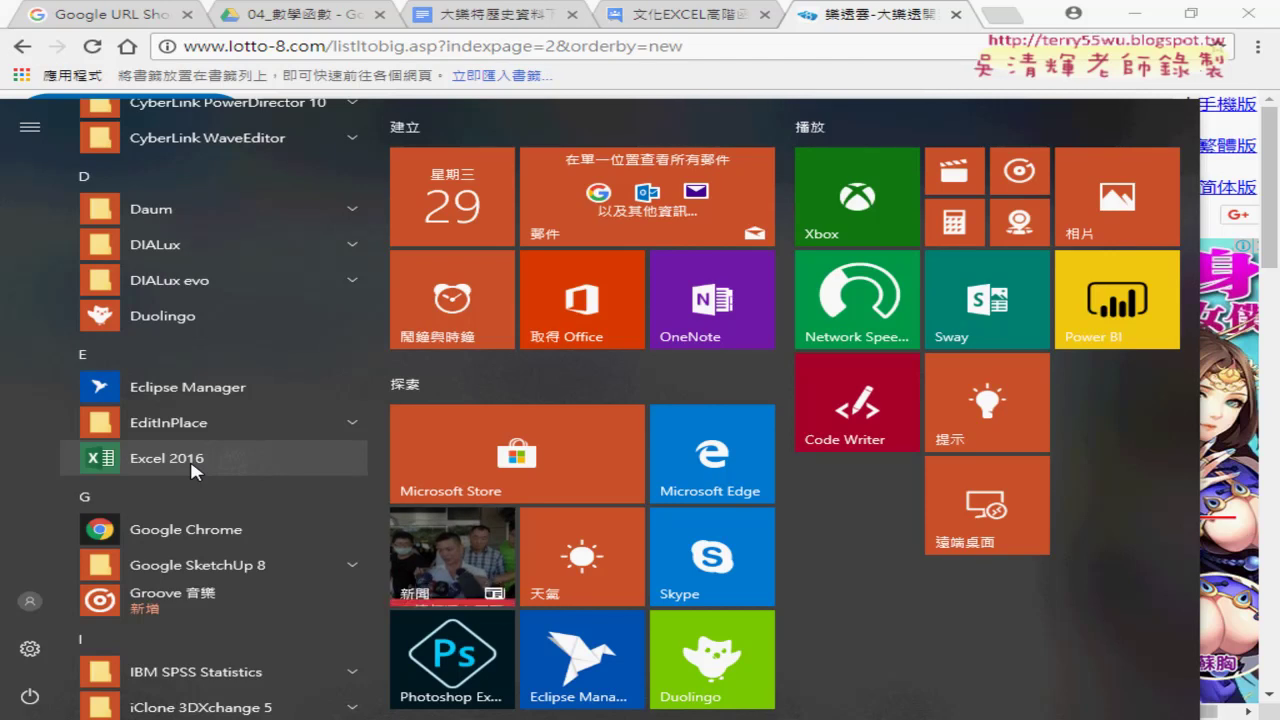
{"action": "left_click", "coordinate": [193, 462]}
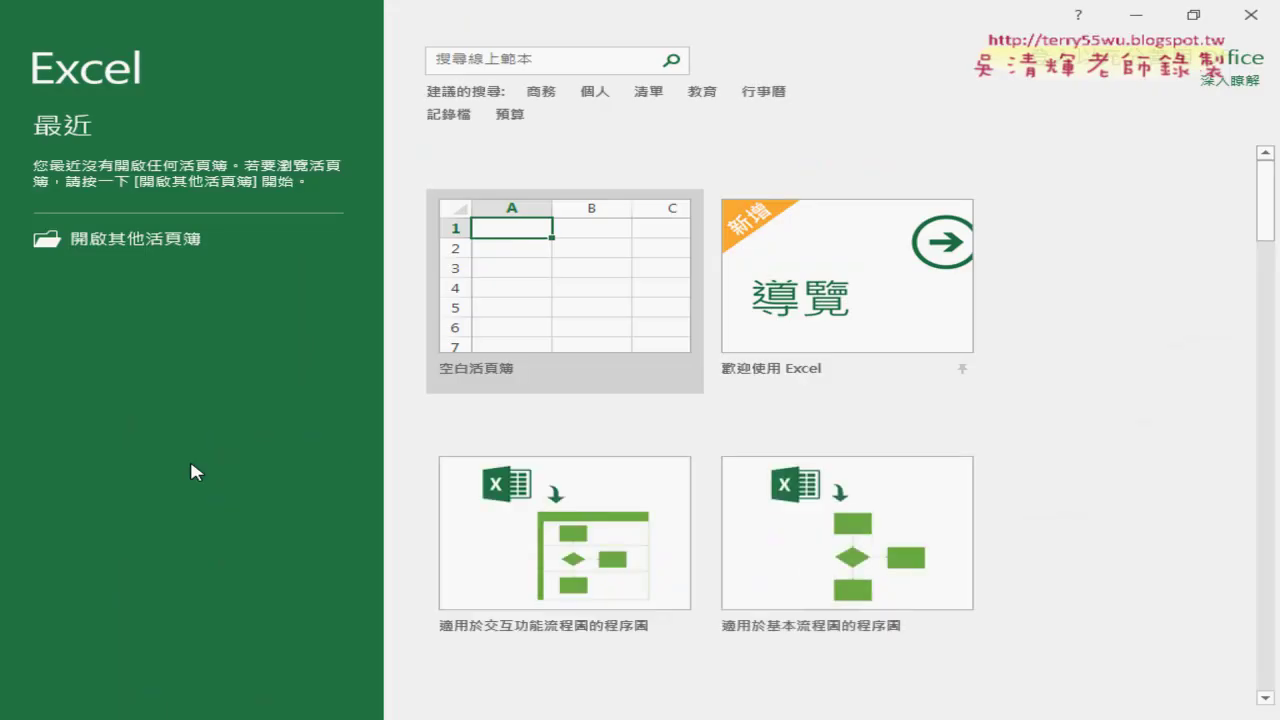
Step: Create a blank workbook, select cell A1 and show the Data tab
{"action": "left_click", "coordinate": [537, 300]}
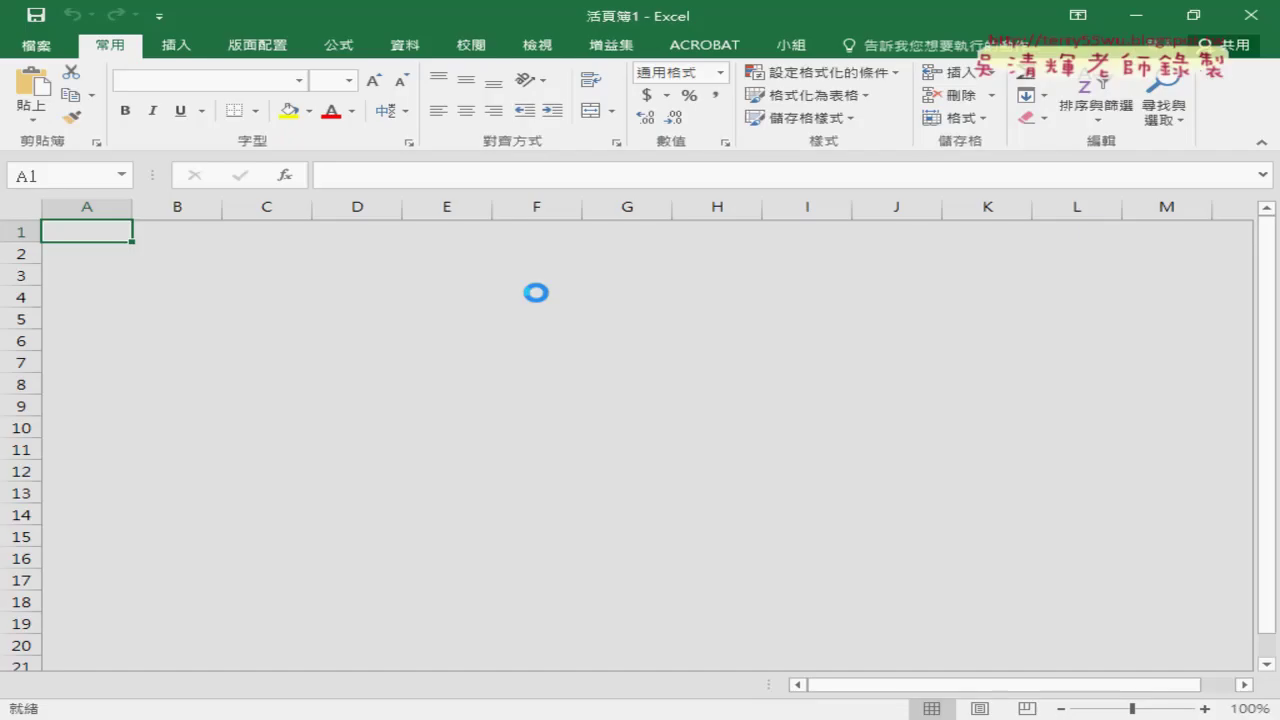
{"action": "left_click", "coordinate": [537, 292]}
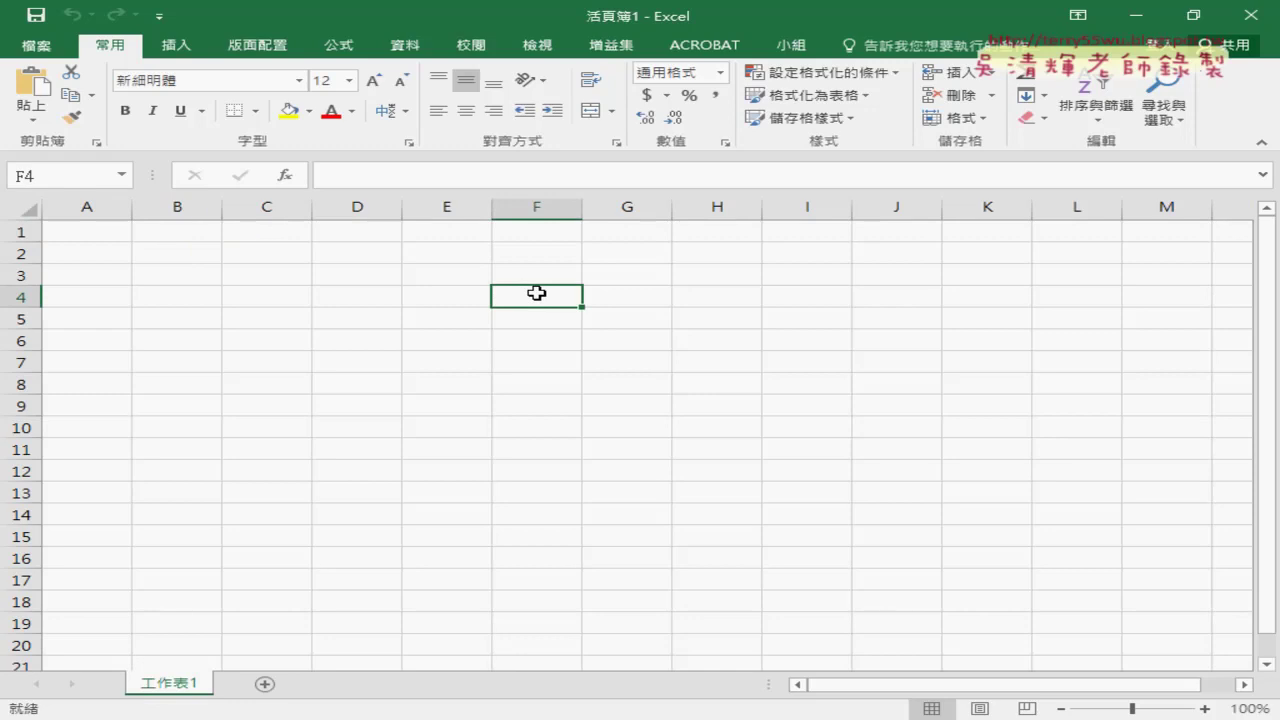
{"action": "left_click", "coordinate": [97, 234]}
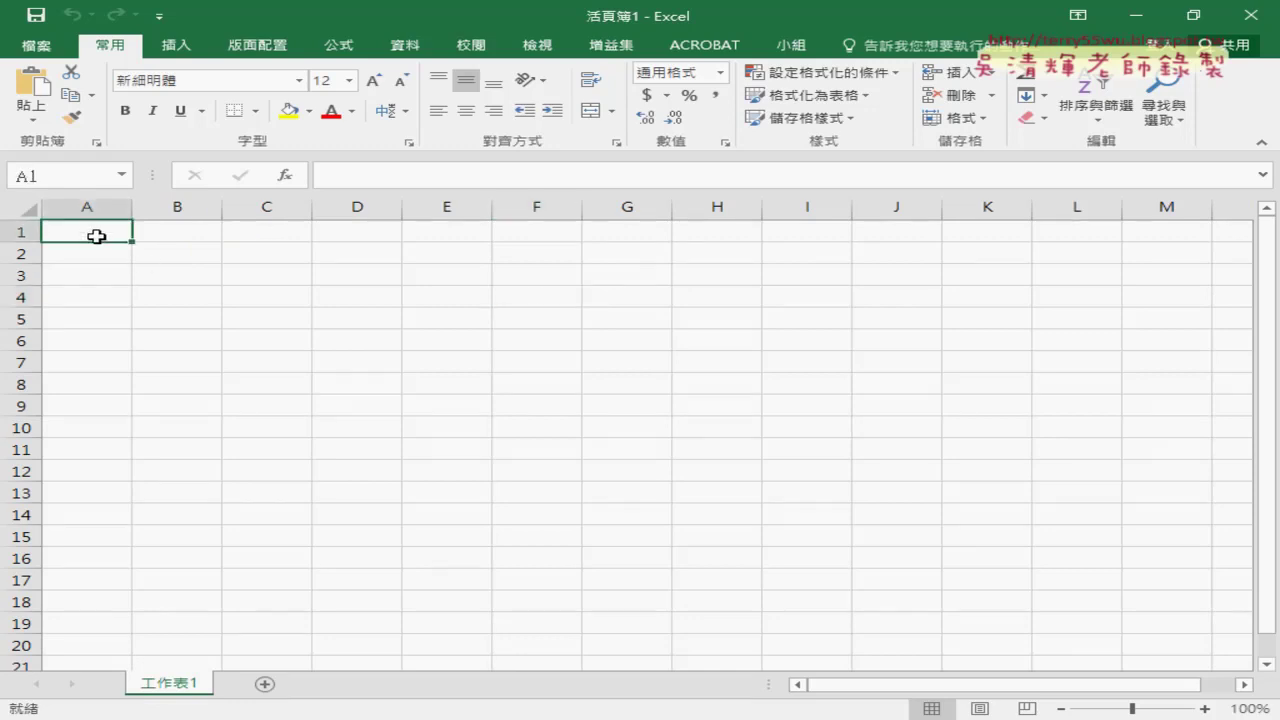
{"action": "left_click", "coordinate": [407, 48]}
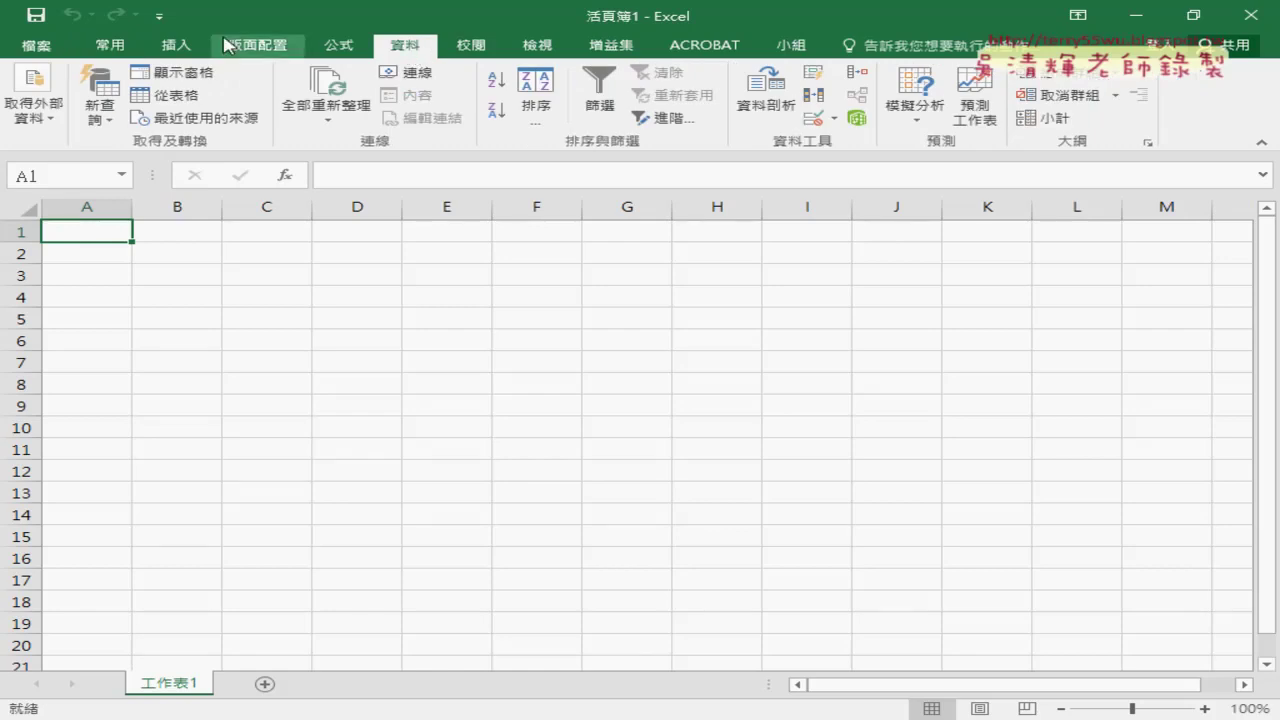
Step: Enable the Developer (開發人員) tab through Customize Ribbon in Excel Options
{"action": "left_click", "coordinate": [159, 16]}
{"action": "left_click", "coordinate": [230, 358]}
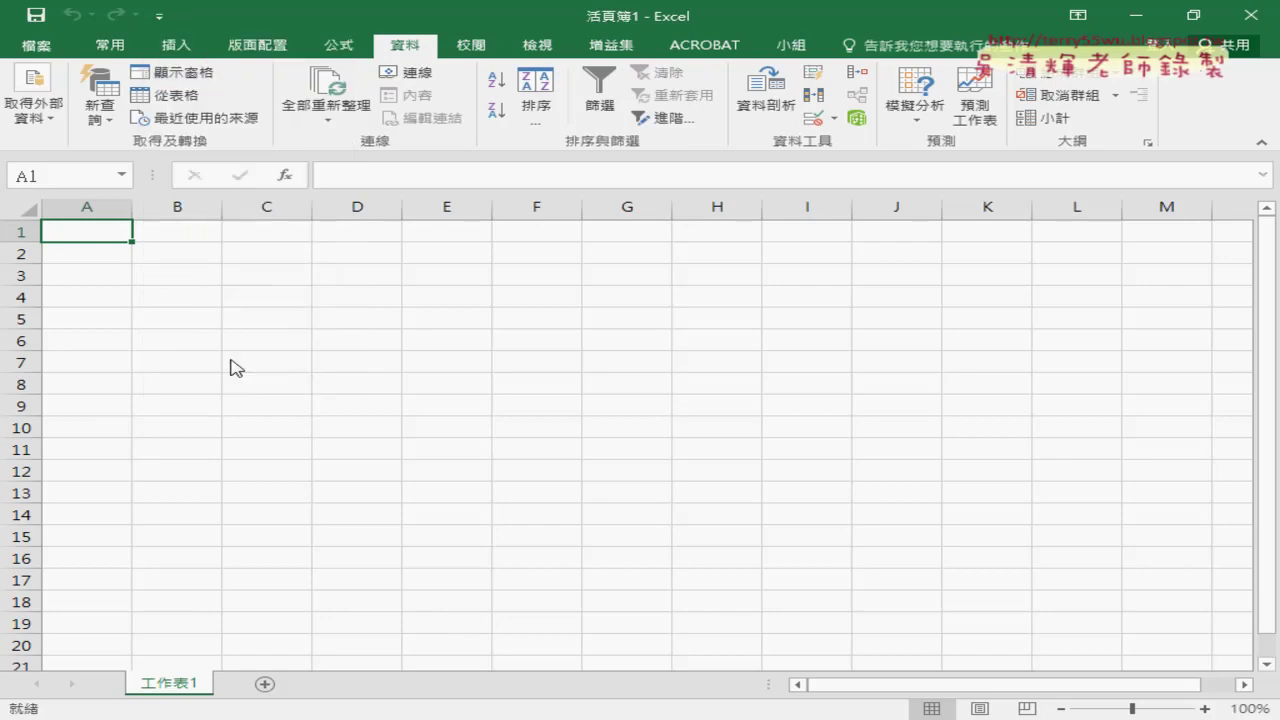
{"action": "left_click", "coordinate": [238, 240]}
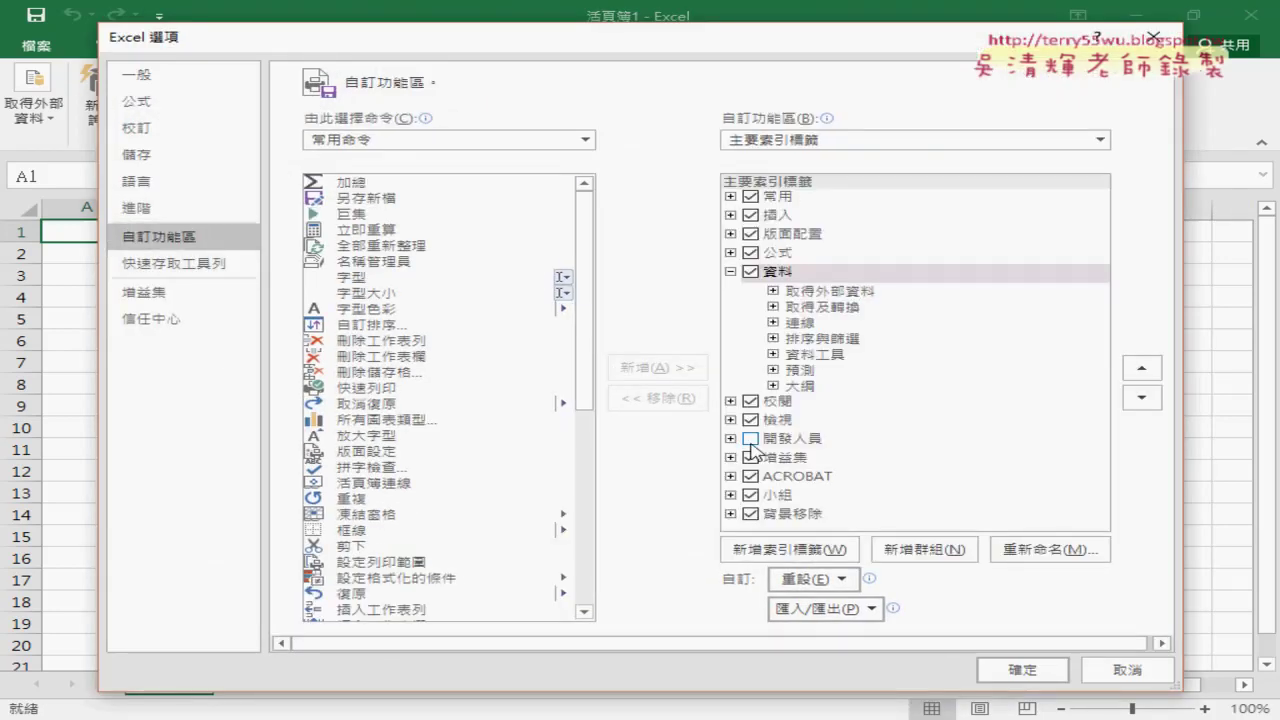
{"action": "left_click", "coordinate": [750, 438]}
{"action": "left_click", "coordinate": [1025, 668]}
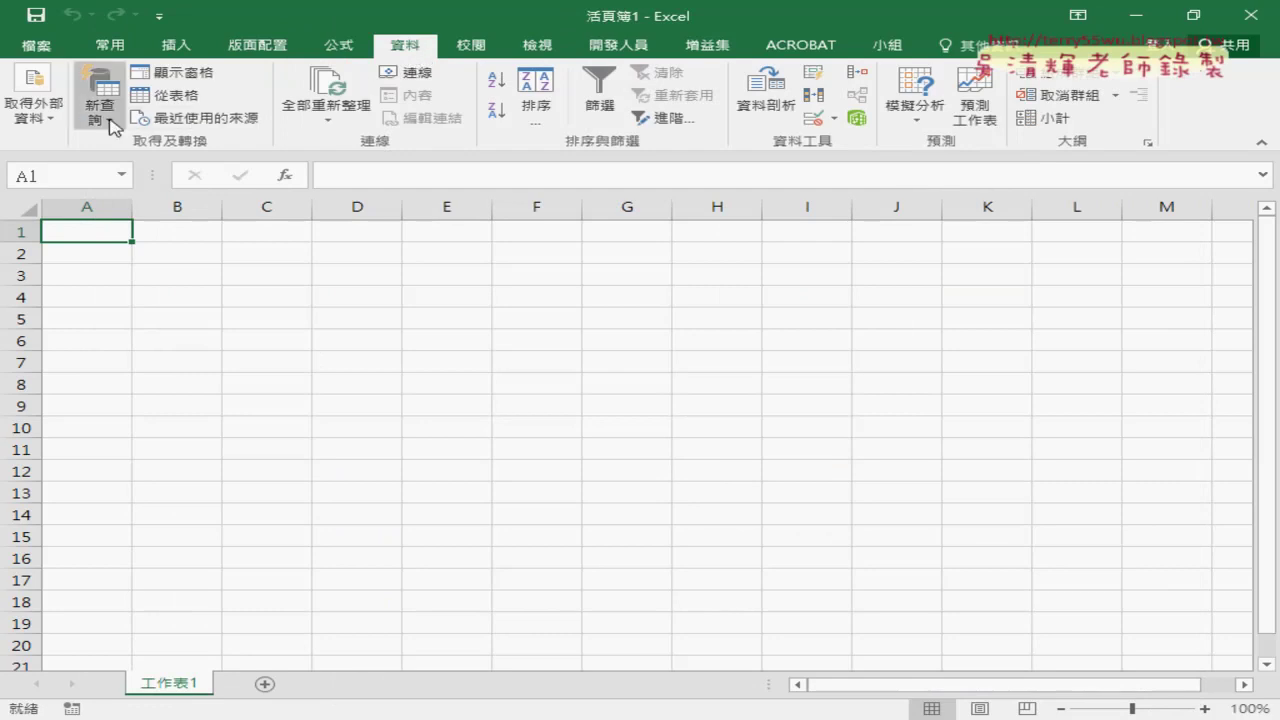
{"action": "left_click", "coordinate": [45, 122]}
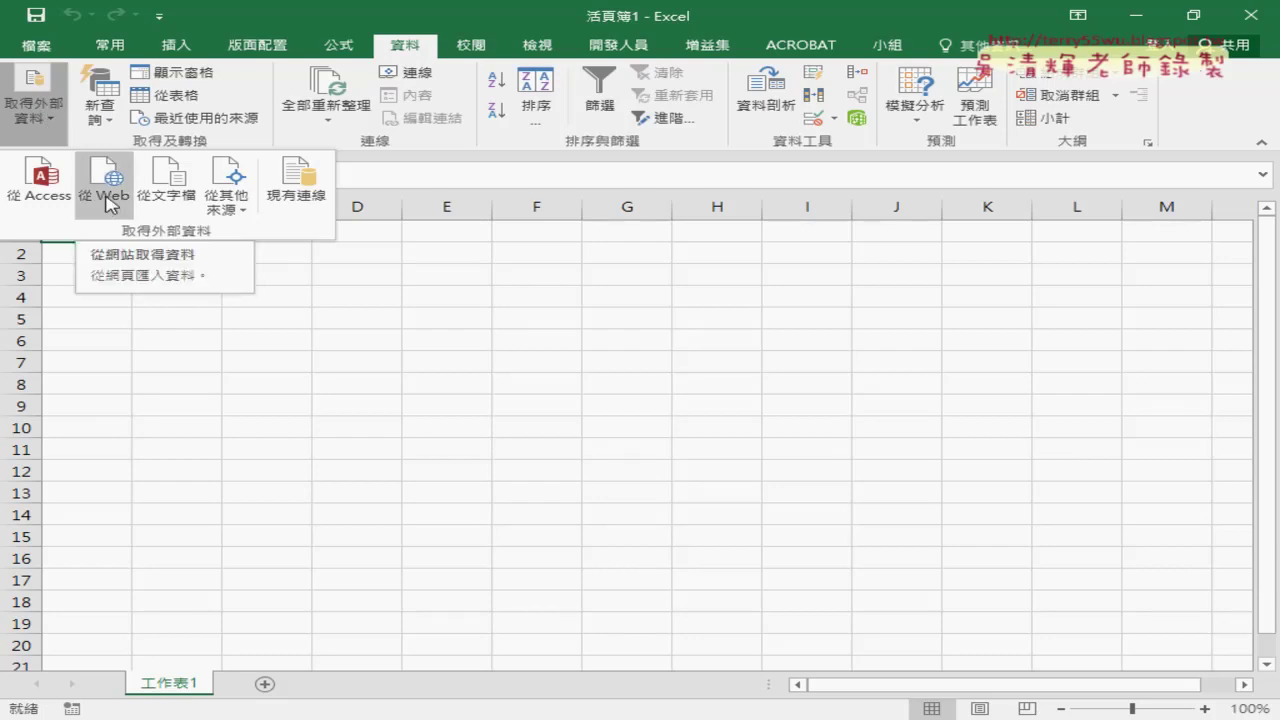
{"action": "mouse_move", "coordinate": [110, 222]}
{"action": "left_mouse_down"}
{"action": "mouse_move", "coordinate": [74, 188]}
{"action": "mouse_move", "coordinate": [122, 231]}
{"action": "left_mouse_up"}
{"action": "key", "text": "Escape"}
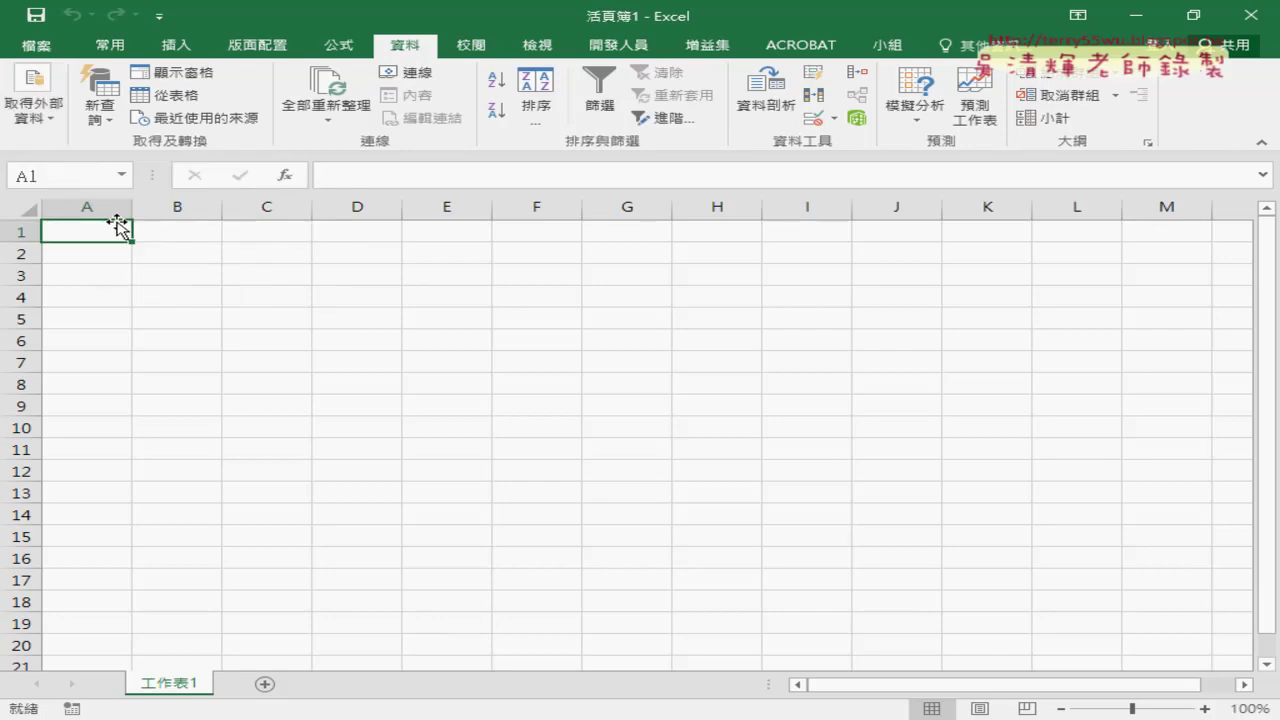
{"action": "left_click", "coordinate": [34, 105]}
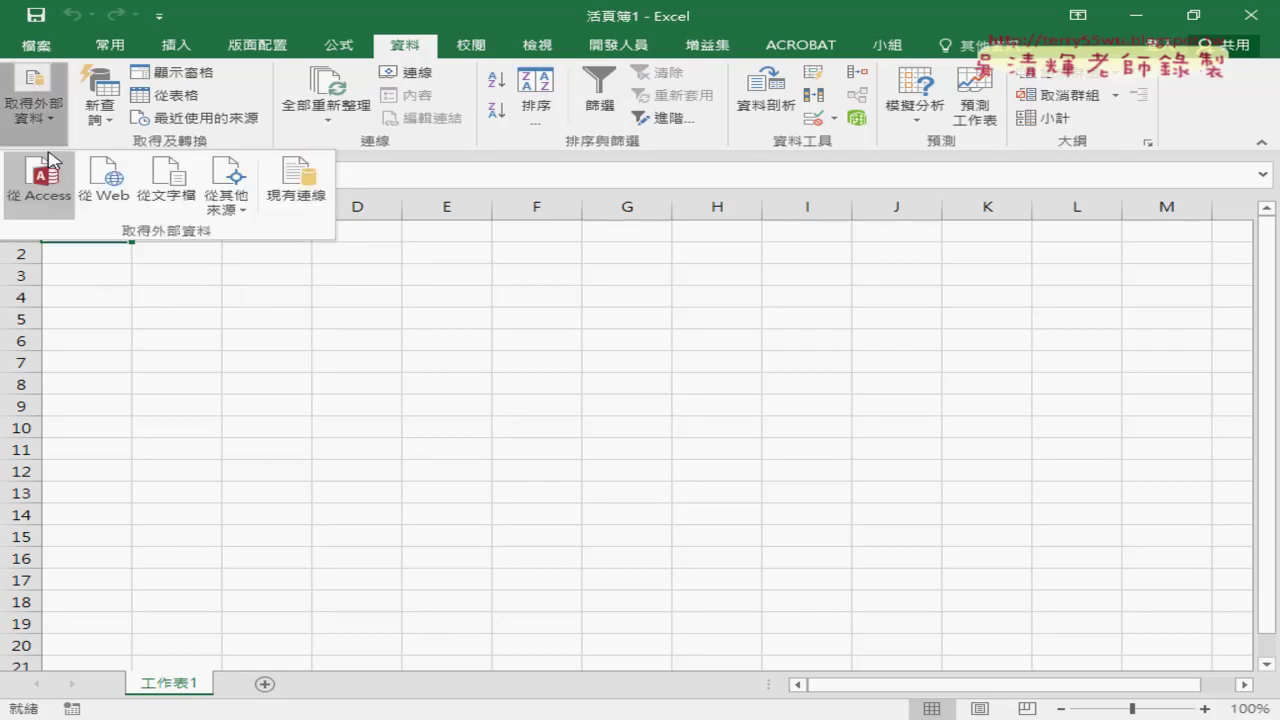
Step: Start a From Web query, moving the New Web Query window to the top-left and enlarging it
{"action": "left_click", "coordinate": [112, 197]}
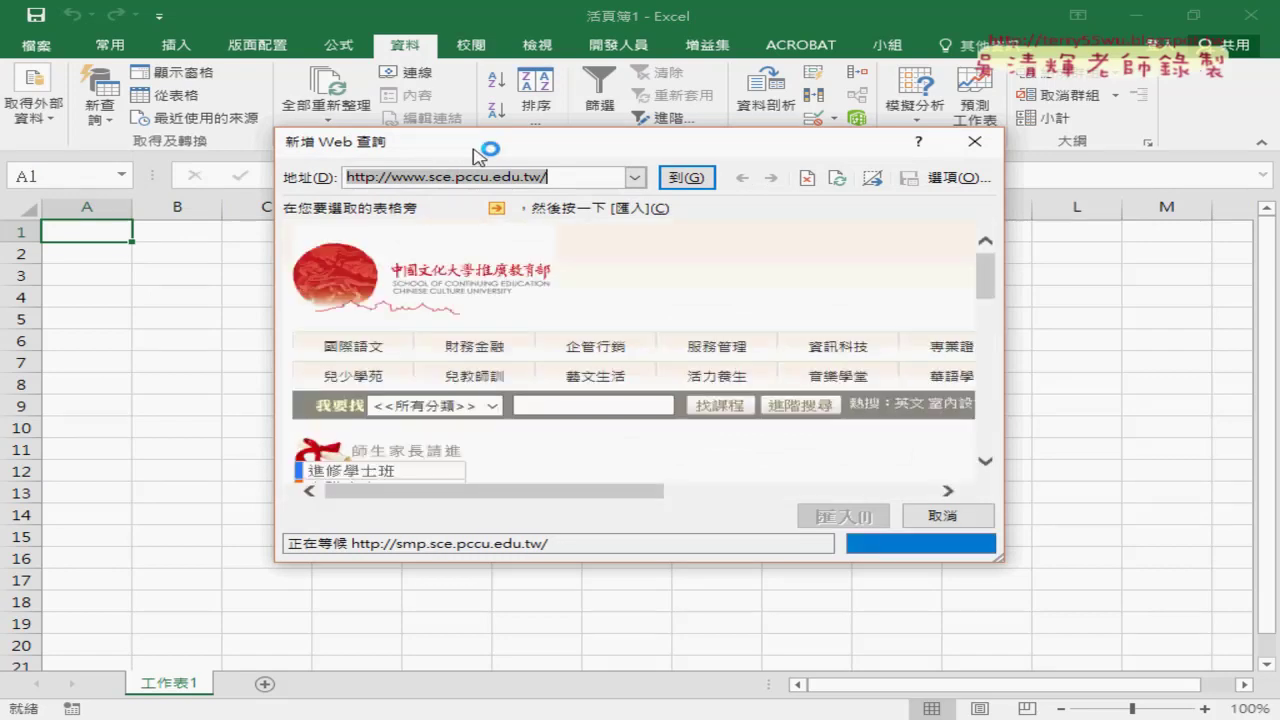
{"action": "mouse_move", "coordinate": [480, 154]}
{"action": "left_mouse_down"}
{"action": "mouse_move", "coordinate": [335, 115]}
{"action": "mouse_move", "coordinate": [249, 50]}
{"action": "left_mouse_up"}
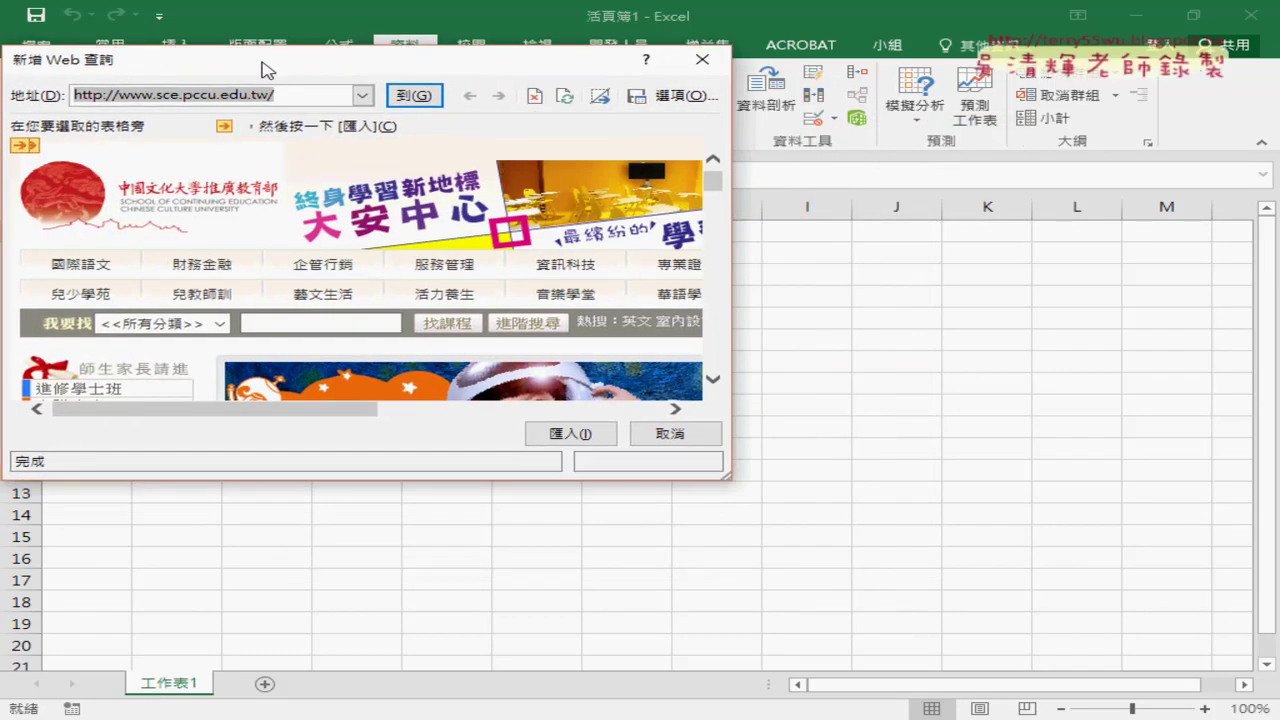
{"action": "left_click_drag", "start_coordinate": [762, 455], "coordinate": [1130, 628]}
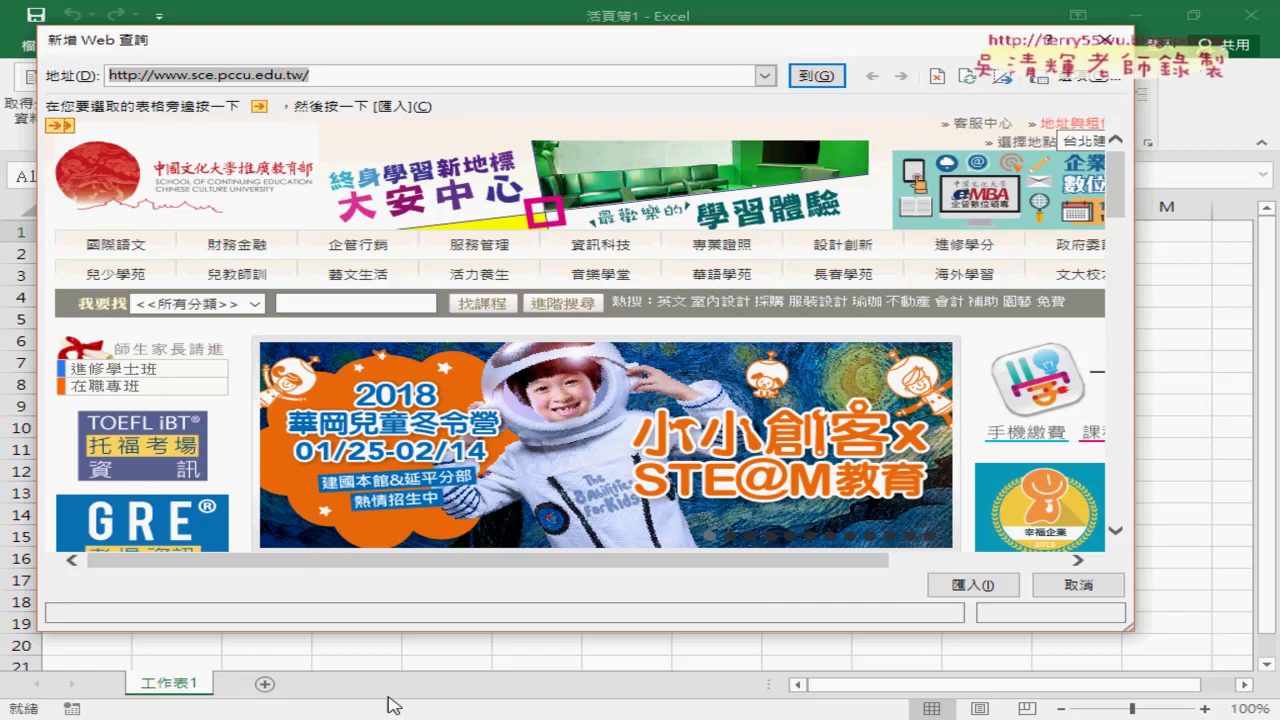
Step: In Chrome, go back to page 1 of the Big Lotto draw results
{"action": "mouse_move", "coordinate": [330, 712]}
{"action": "left_click", "coordinate": [335, 610]}
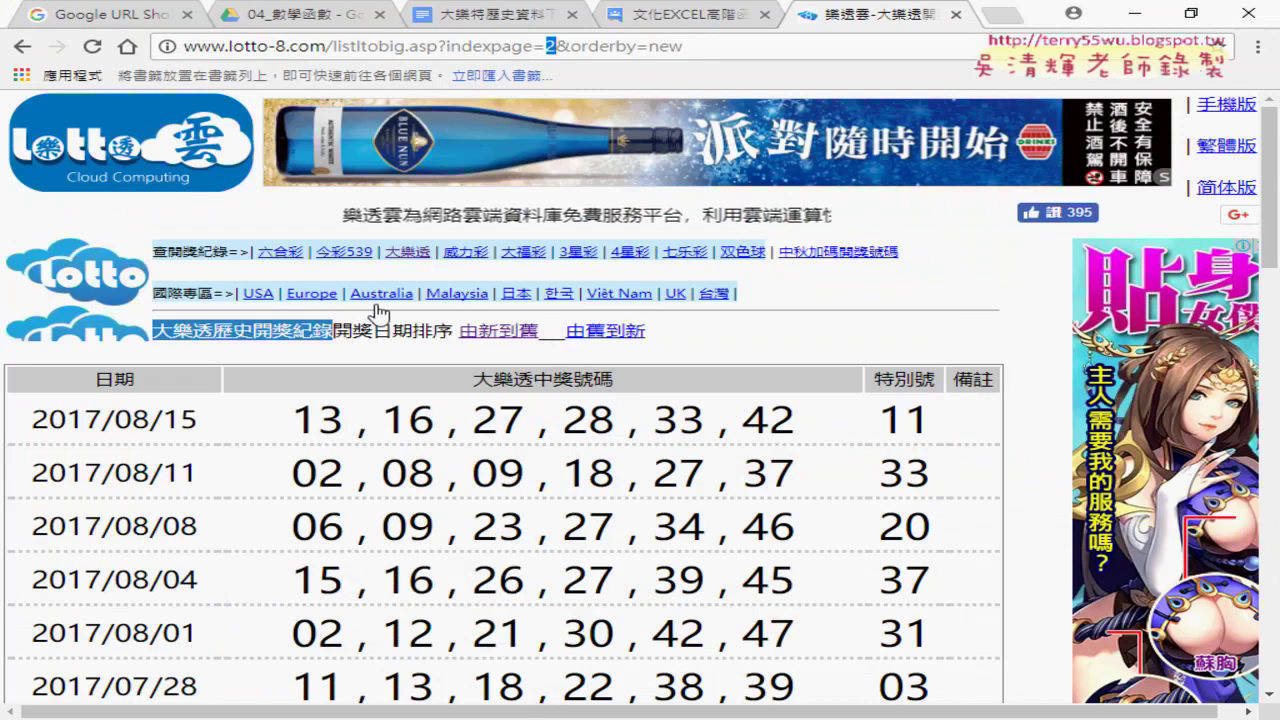
{"action": "scroll", "coordinate": [352, 400], "scroll_direction": "down", "scroll_amount": 10}
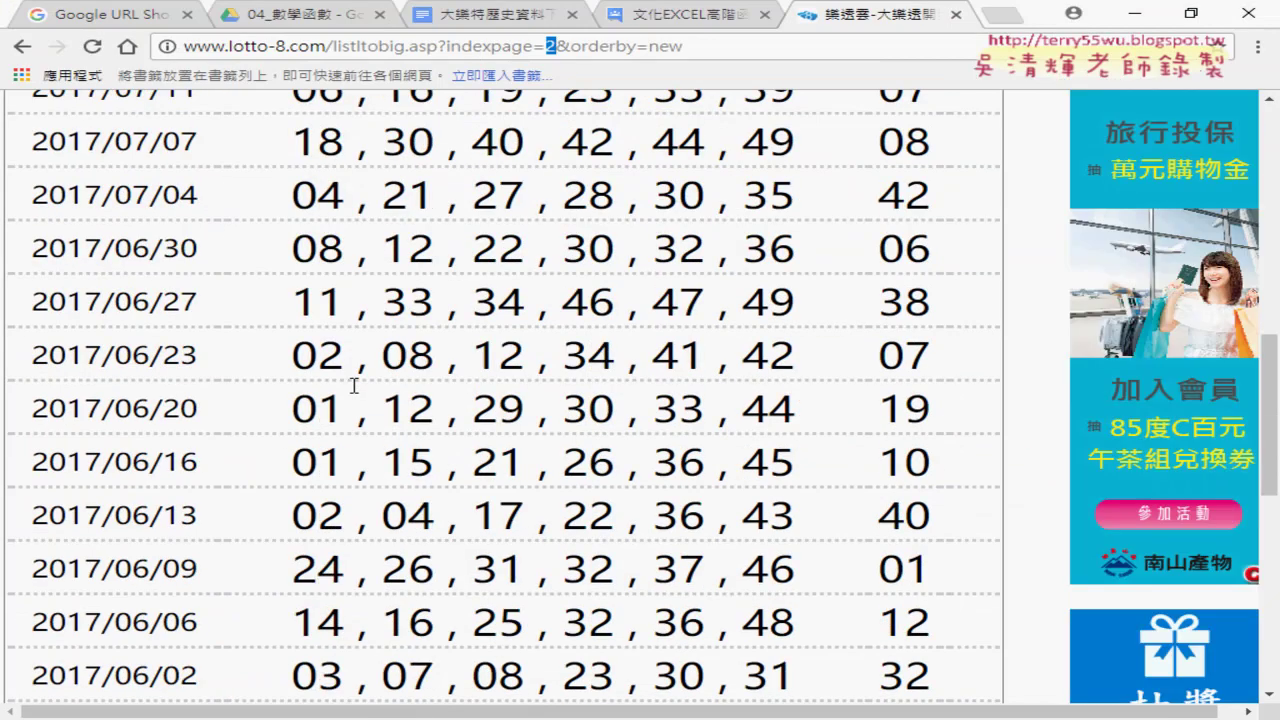
{"action": "scroll", "coordinate": [352, 400], "scroll_direction": "down", "scroll_amount": 10}
{"action": "left_click", "coordinate": [21, 566]}
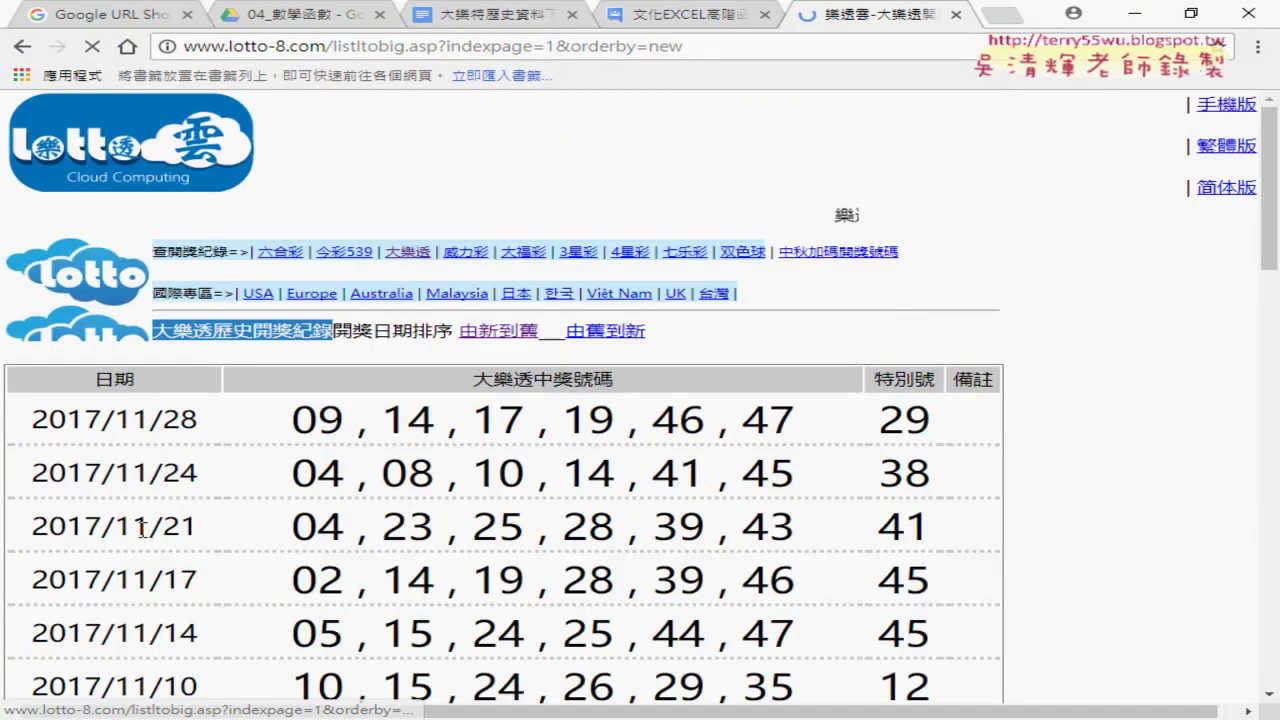
Step: Copy the page-1 results web address from the address bar and return to Excel
{"action": "left_click", "coordinate": [530, 46]}
{"action": "right_click", "coordinate": [530, 46]}
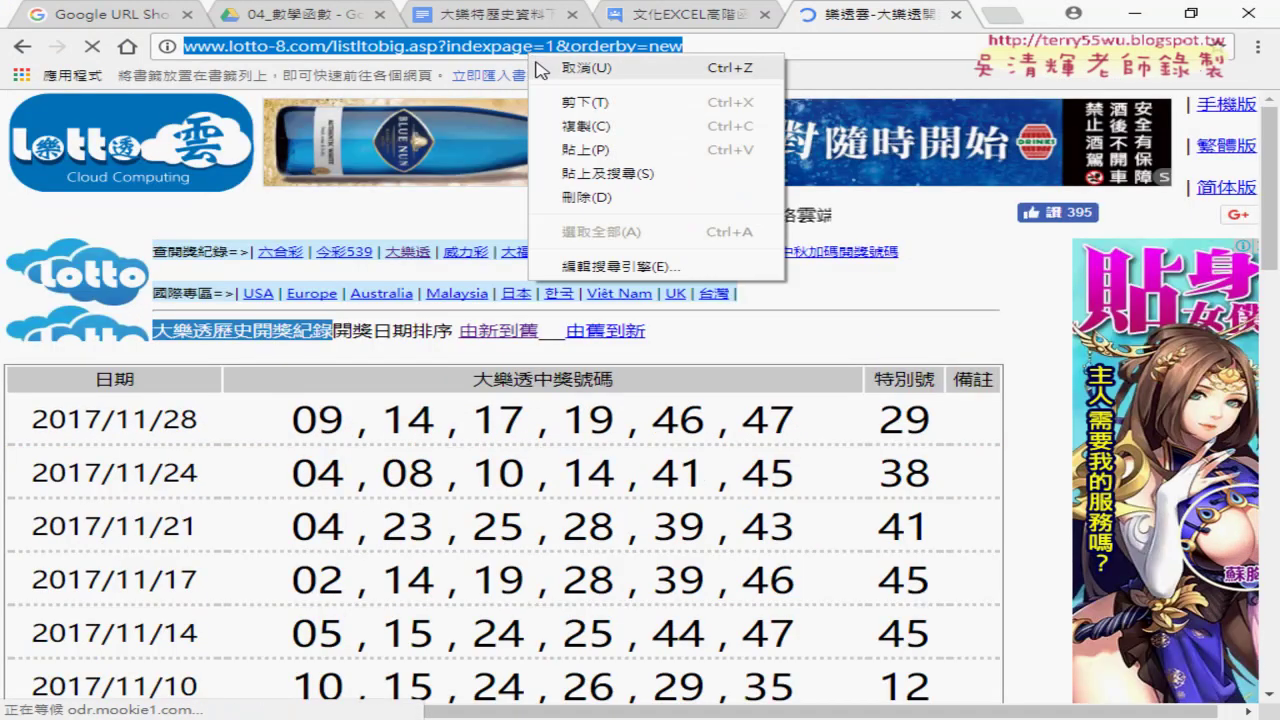
{"action": "left_click", "coordinate": [575, 125]}
{"action": "key", "text": "alt+Tab"}
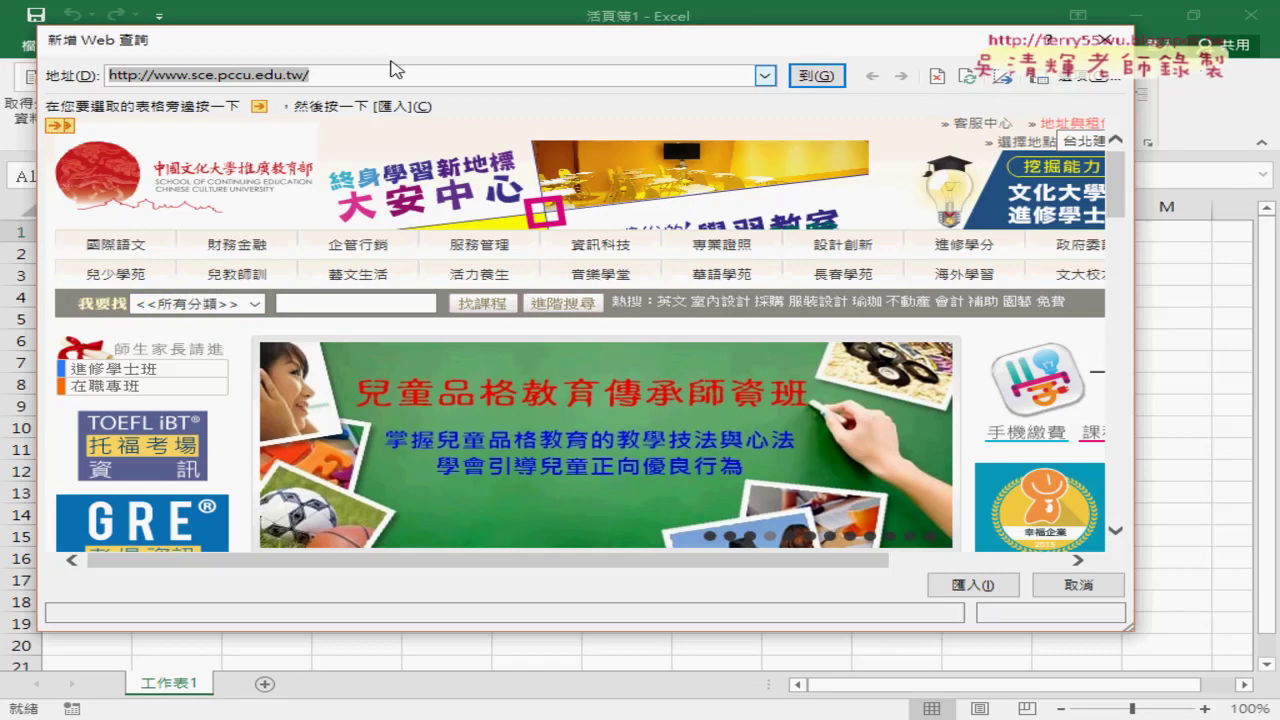
Step: Paste the lotto-8 page-1 URL into the query address, load it, and answer Yes to seven script errors
{"action": "right_click", "coordinate": [332, 74]}
{"action": "left_click", "coordinate": [350, 128]}
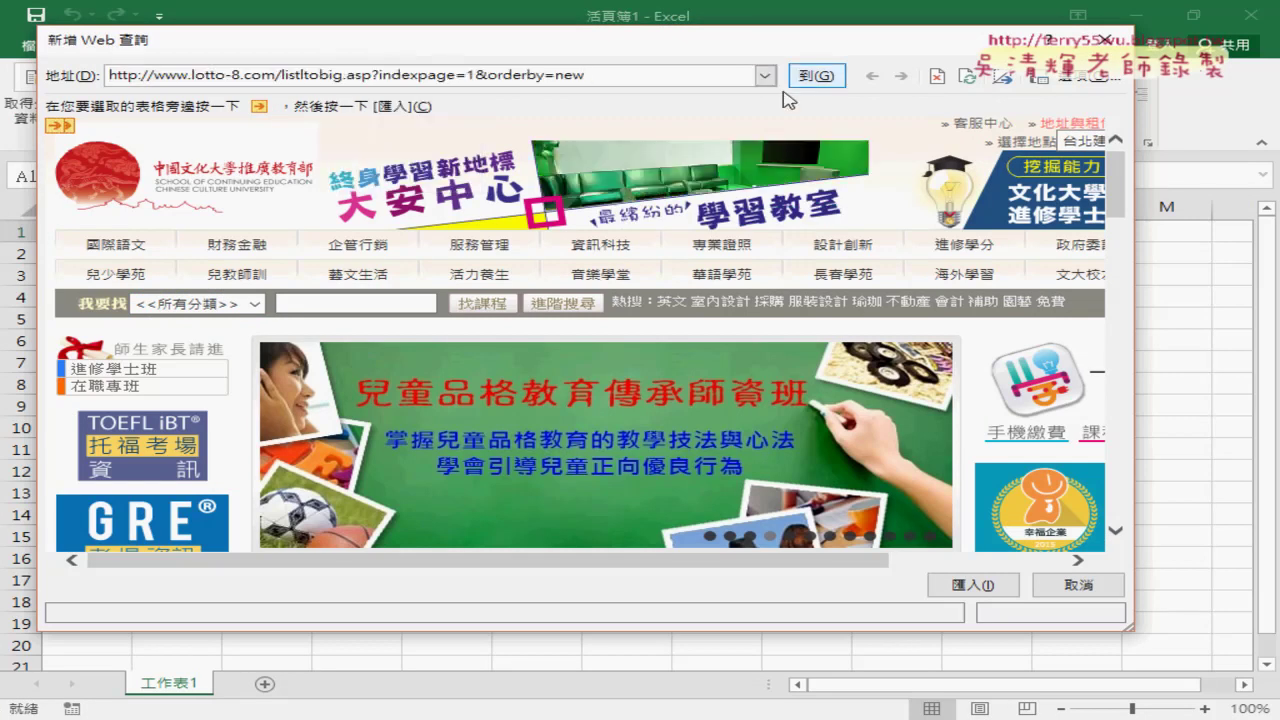
{"action": "left_click", "coordinate": [810, 78]}
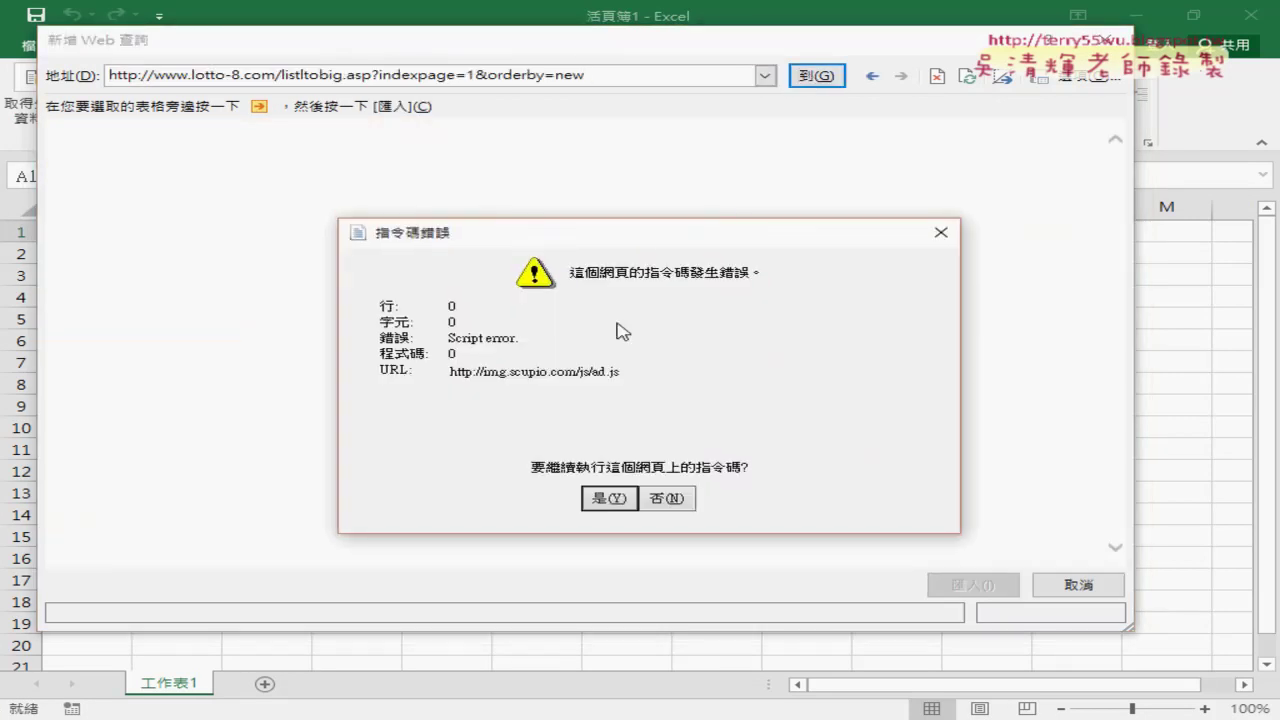
{"action": "left_click", "coordinate": [603, 498]}
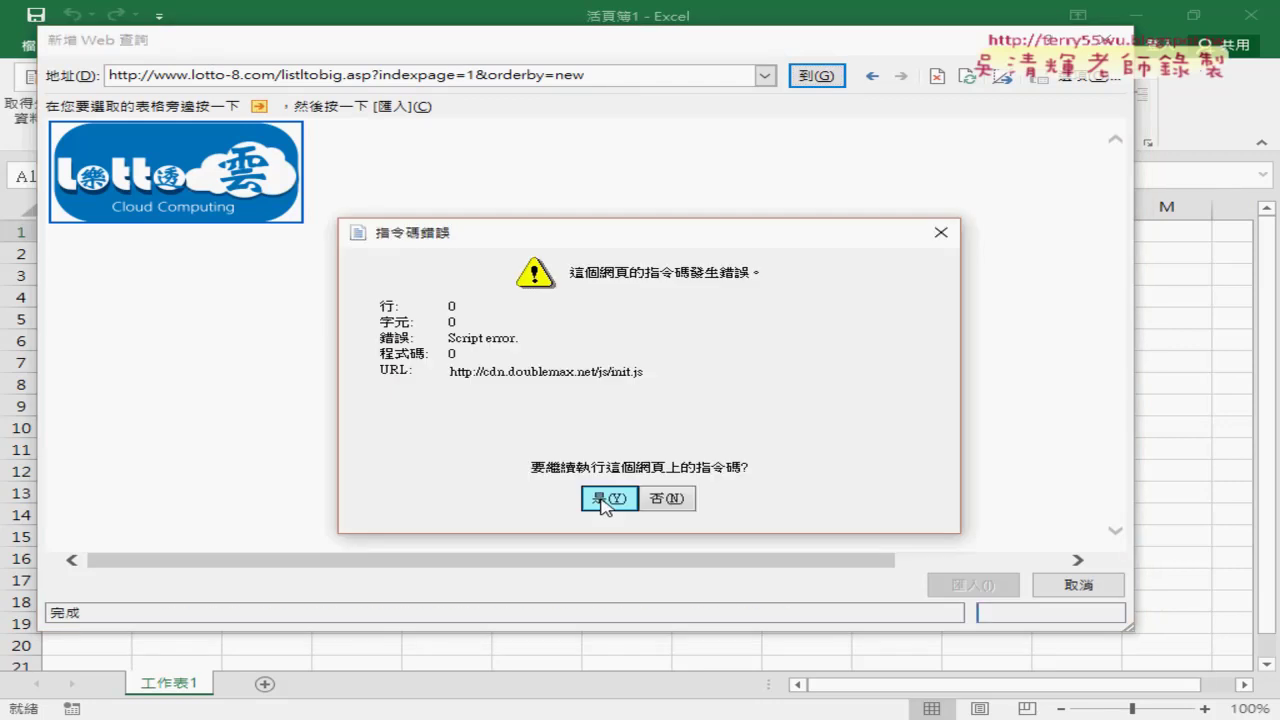
{"action": "left_click", "coordinate": [603, 498]}
{"action": "left_click", "coordinate": [603, 498]}
{"action": "left_click", "coordinate": [603, 497]}
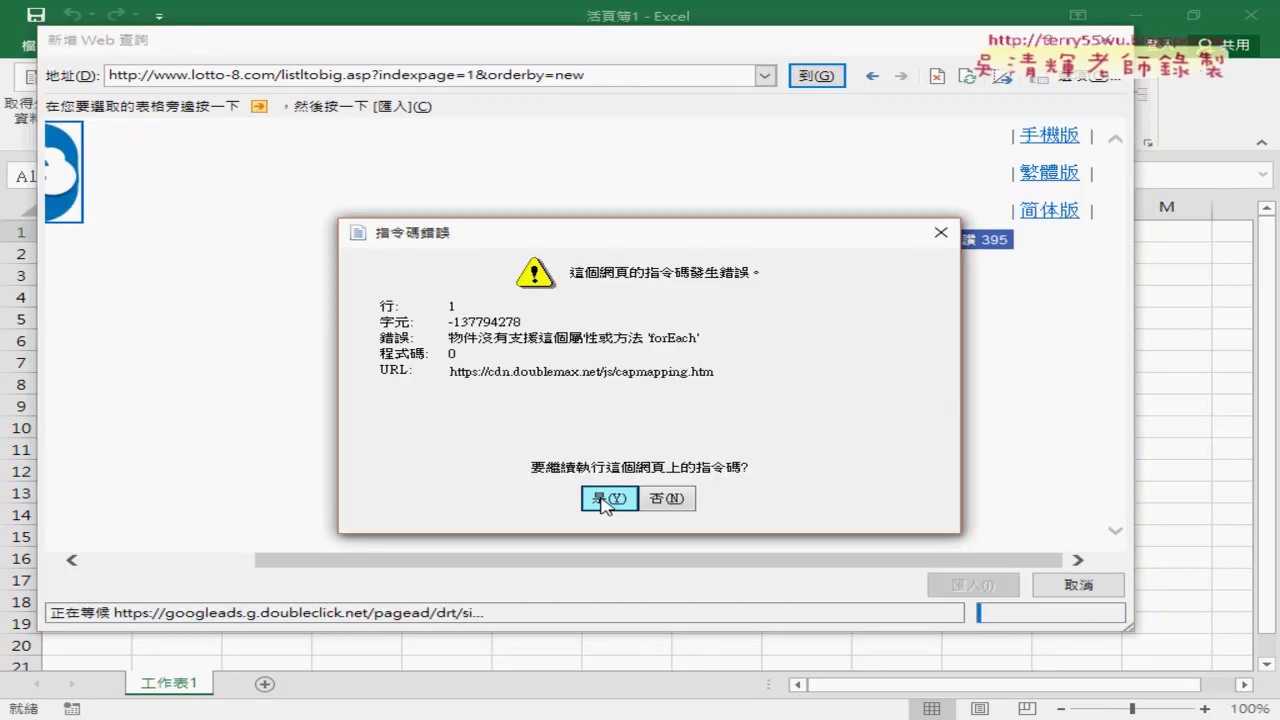
{"action": "left_click", "coordinate": [603, 497]}
{"action": "left_click", "coordinate": [603, 497]}
{"action": "left_click", "coordinate": [603, 497]}
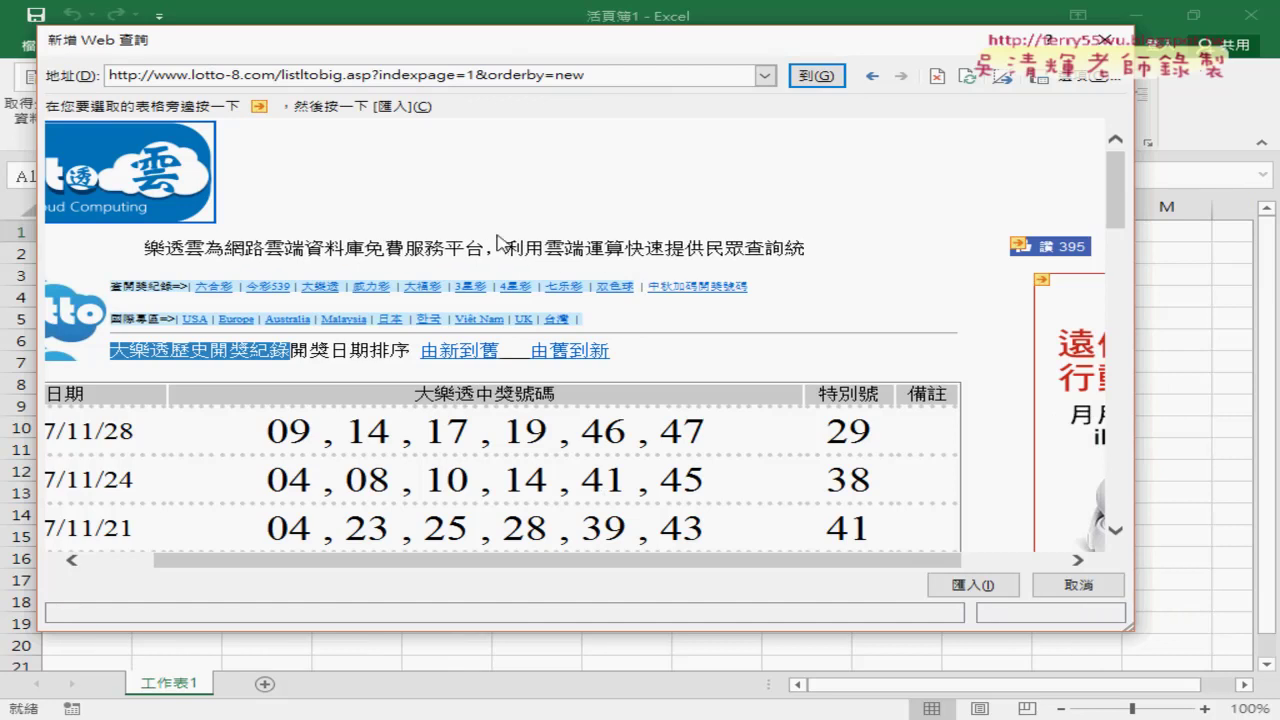
Step: Check the Big Lotto draw table's arrow and bring up Import Data proposing =$A$1
{"action": "left_click_drag", "start_coordinate": [315, 569], "coordinate": [155, 564]}
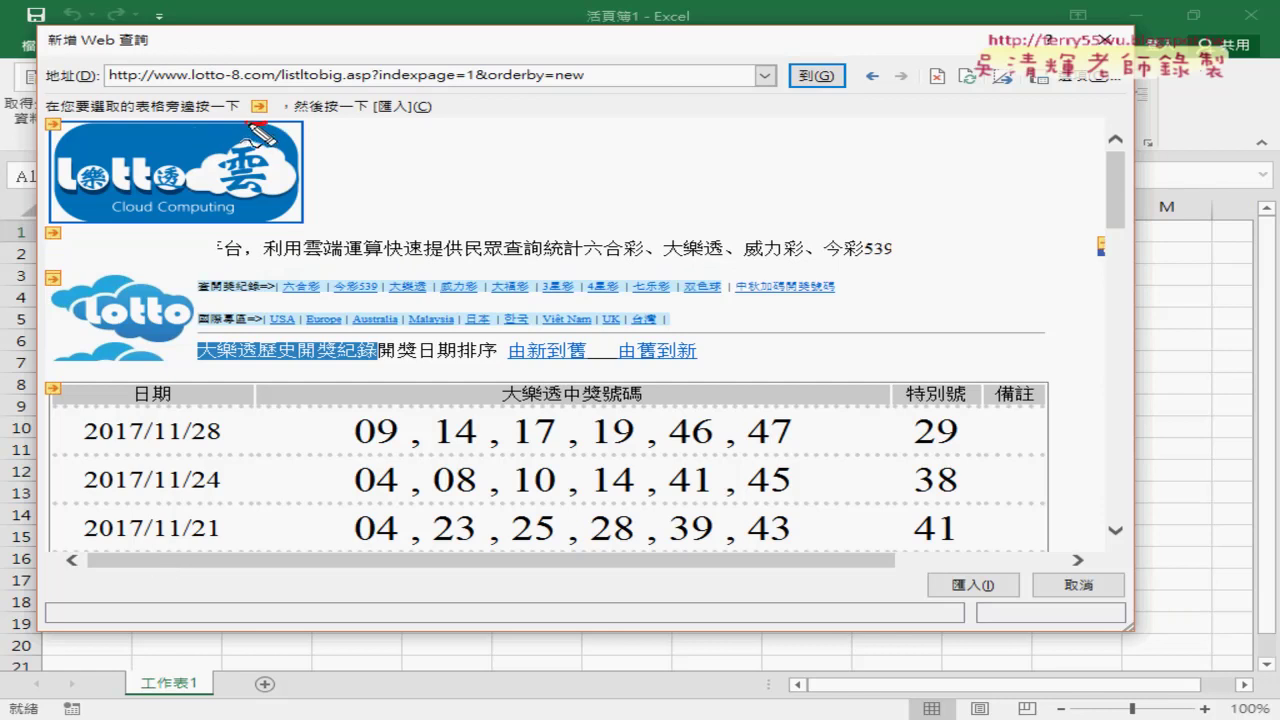
{"action": "left_click_drag", "start_coordinate": [270, 100], "coordinate": [276, 106]}
{"action": "left_click_drag", "start_coordinate": [50, 140], "coordinate": [213, 132]}
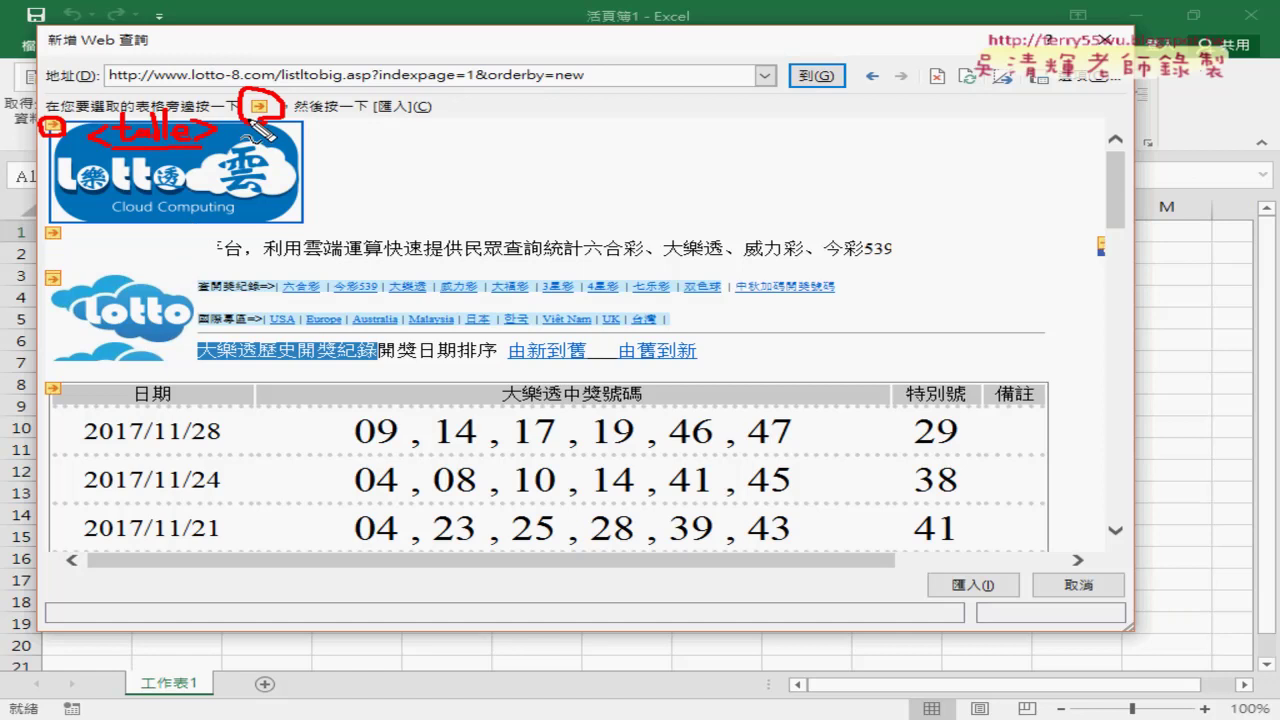
{"action": "left_click_drag", "start_coordinate": [43, 398], "coordinate": [63, 401]}
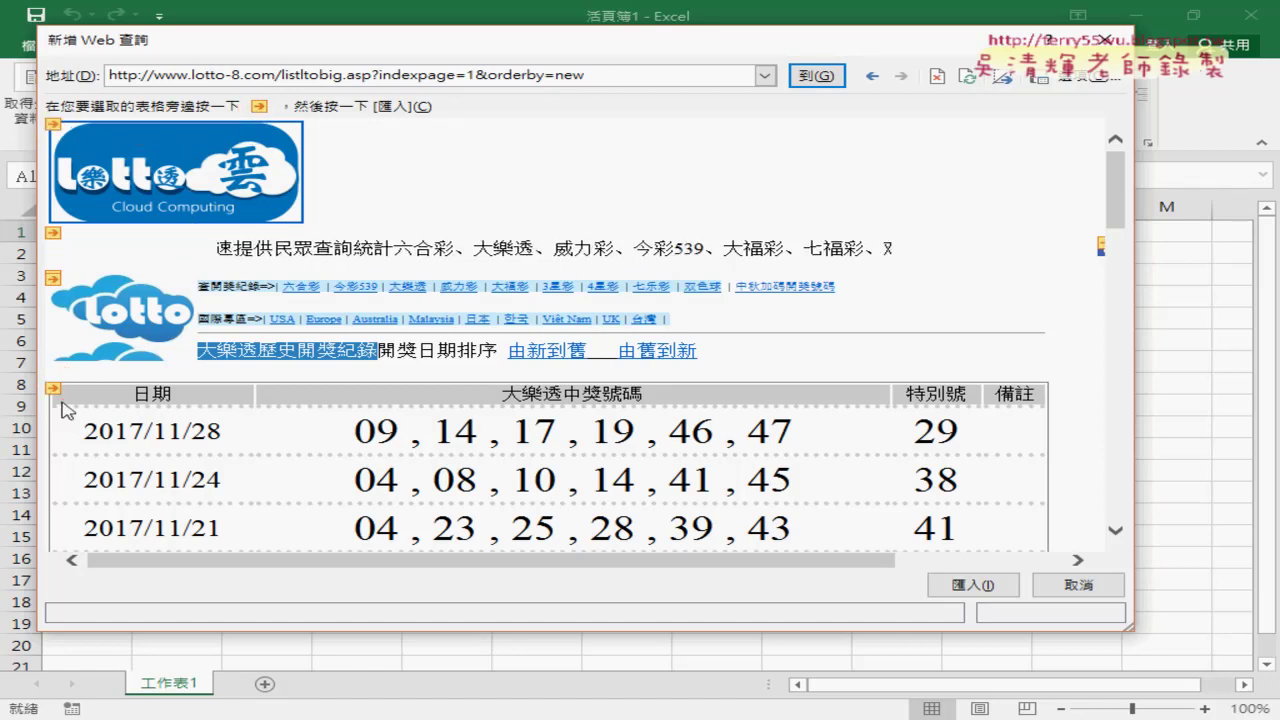
{"action": "left_click", "coordinate": [53, 388]}
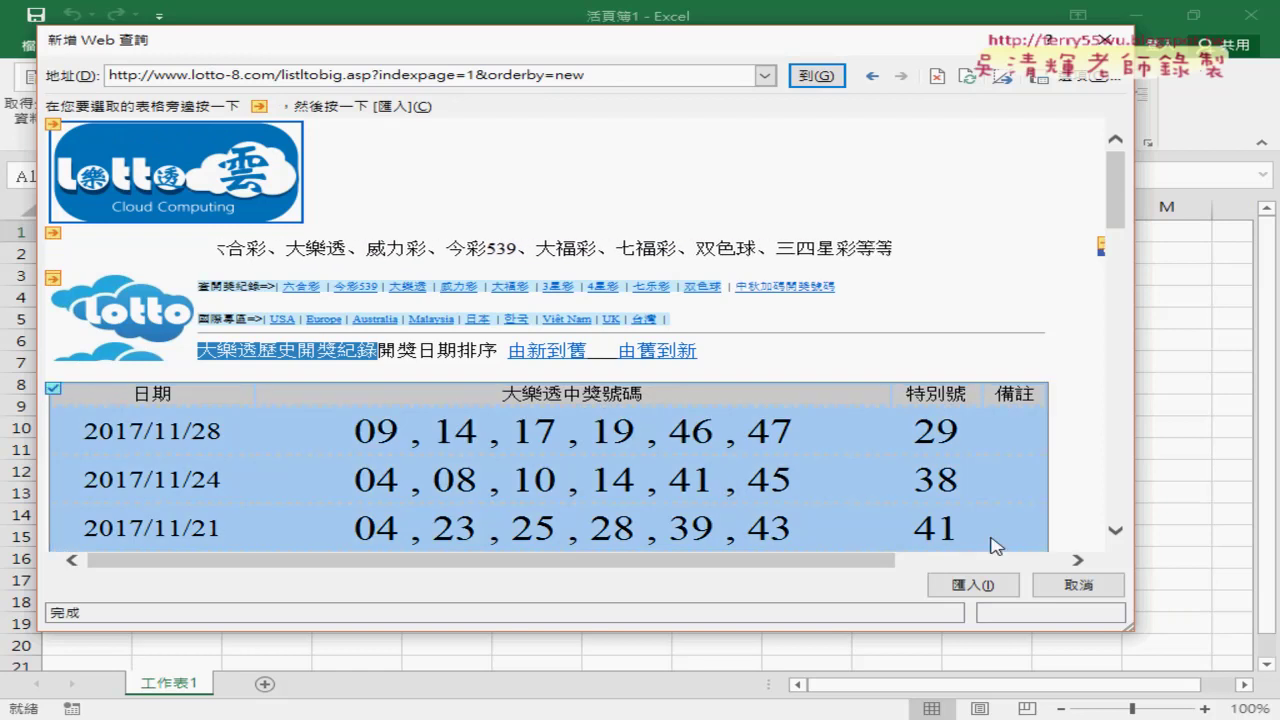
{"action": "left_click", "coordinate": [972, 584]}
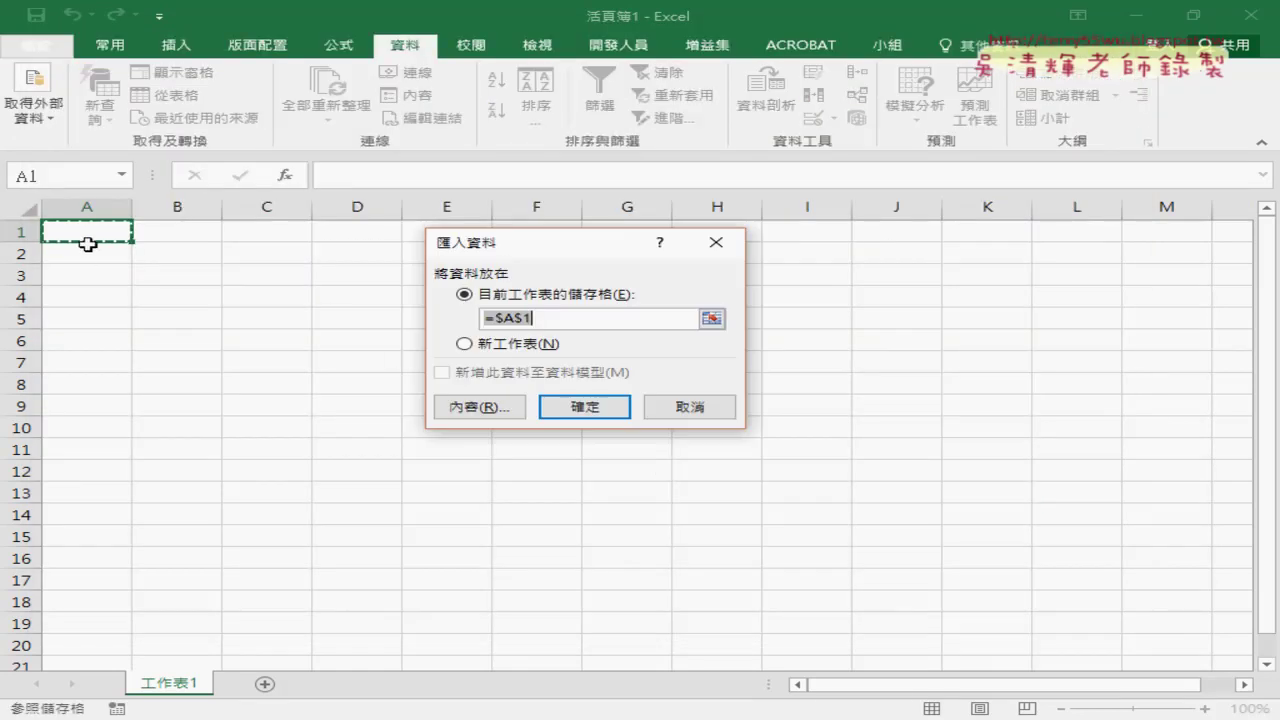
Step: Place the draw table at $A$1 and confirm it ends at 2017/8/18 in row 31
{"action": "left_click", "coordinate": [610, 405]}
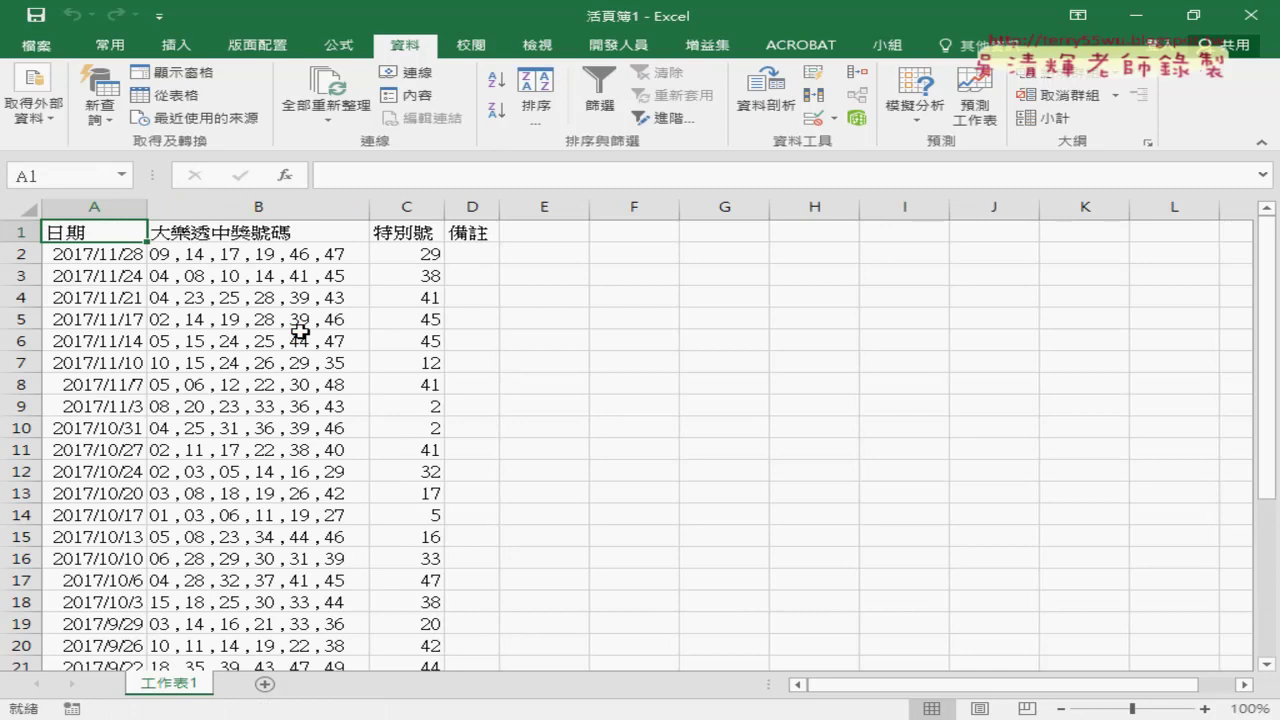
{"action": "scroll", "coordinate": [300, 332], "scroll_direction": "down", "scroll_amount": 5}
{"action": "scroll", "coordinate": [283, 387], "scroll_direction": "down", "scroll_amount": 1}
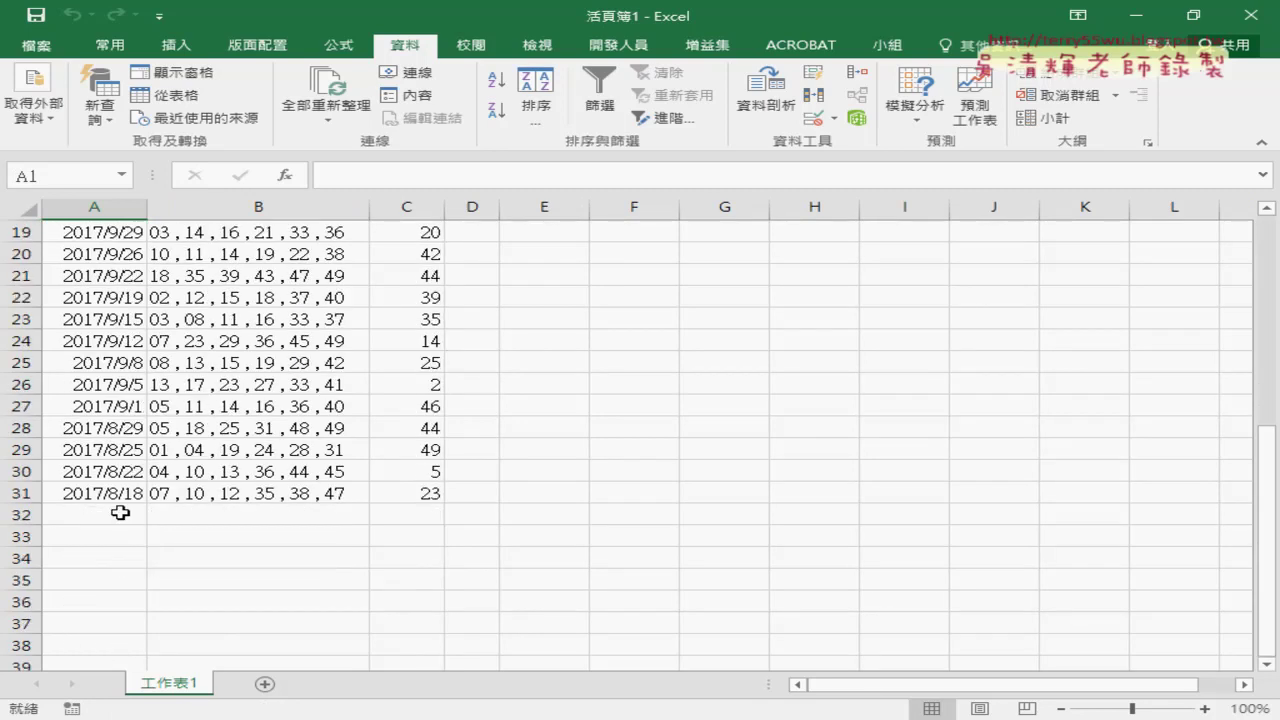
{"action": "left_click", "coordinate": [103, 516]}
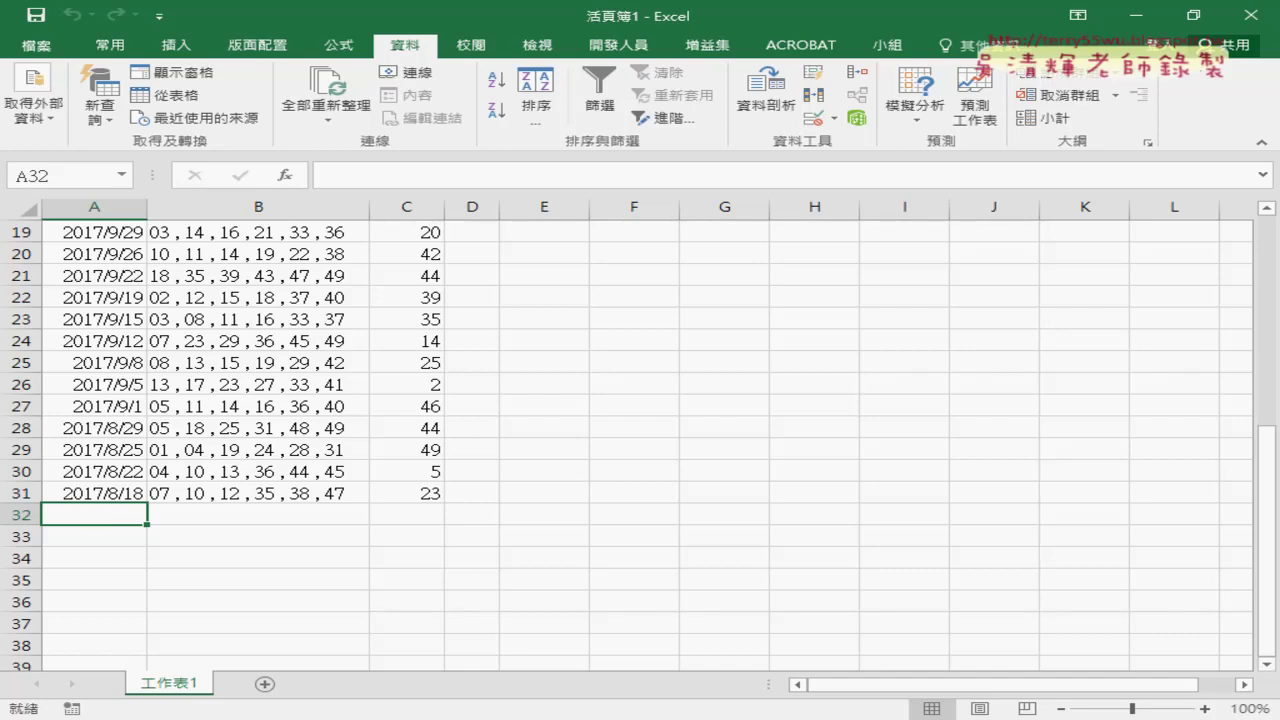
{"action": "left_click", "coordinate": [330, 600]}
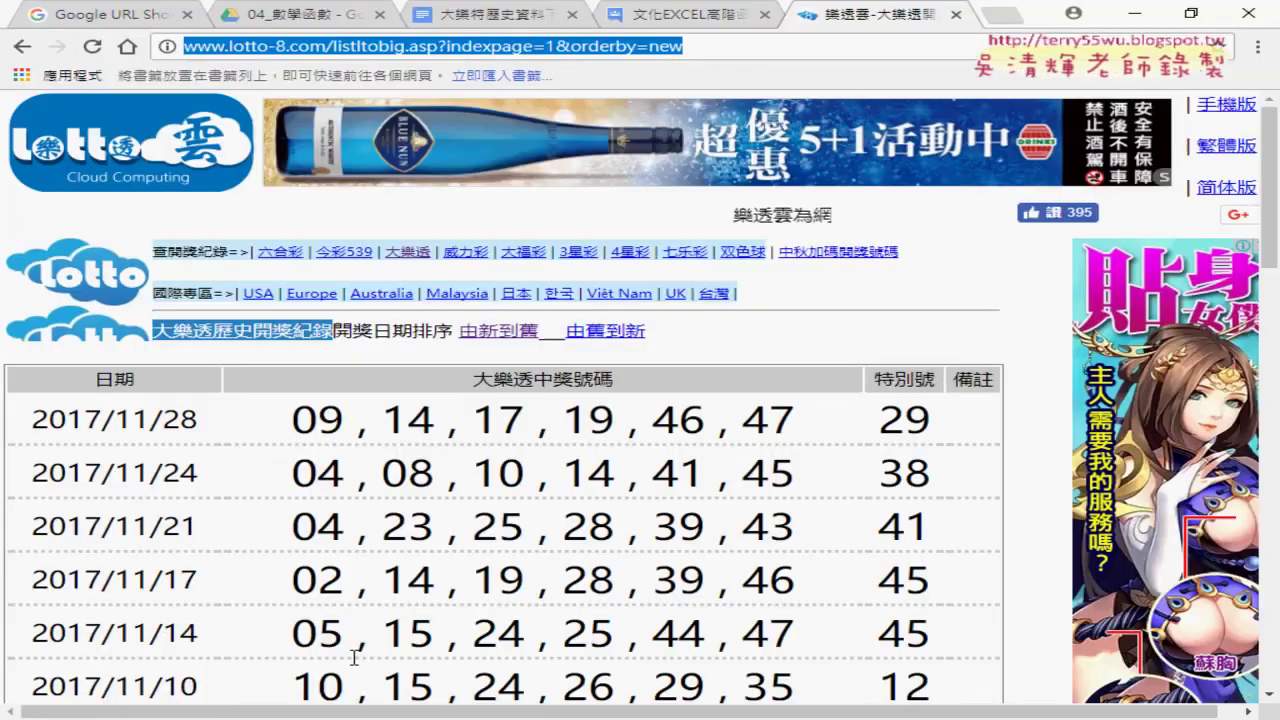
{"action": "double_click", "coordinate": [550, 46]}
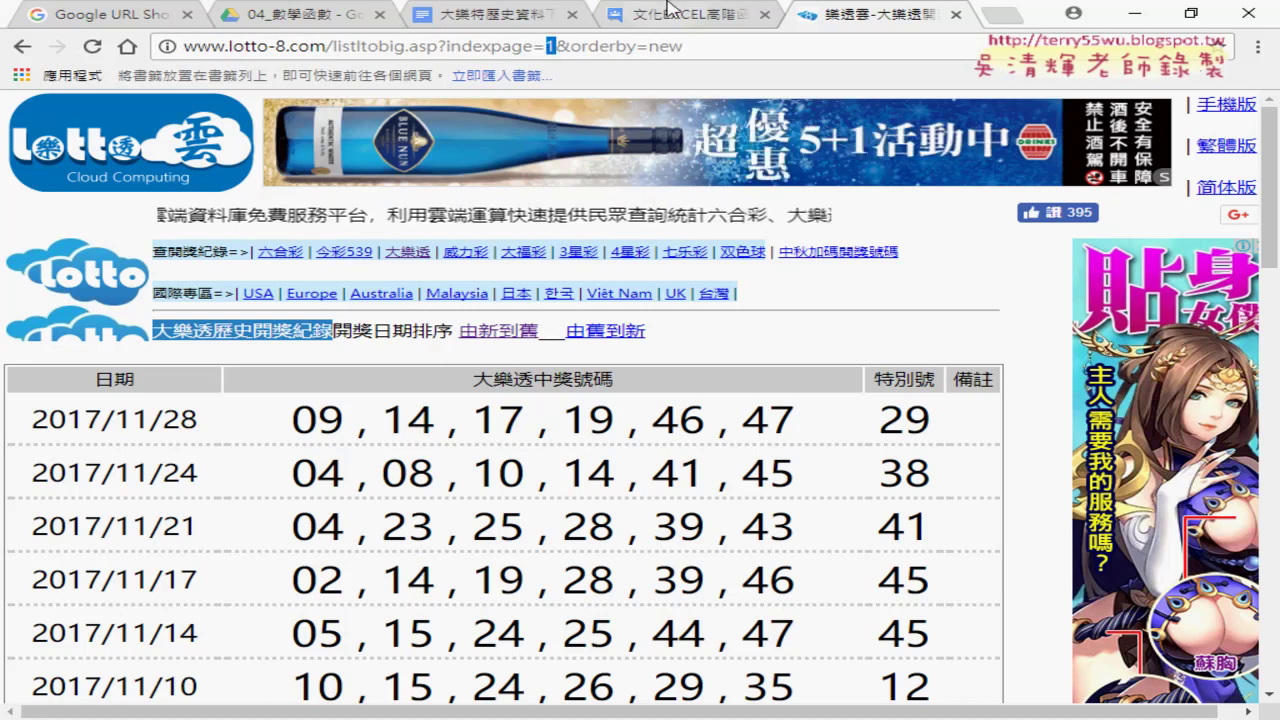
{"action": "left_click", "coordinate": [1134, 14]}
{"action": "scroll", "coordinate": [330, 365], "scroll_direction": "up", "scroll_amount": 6}
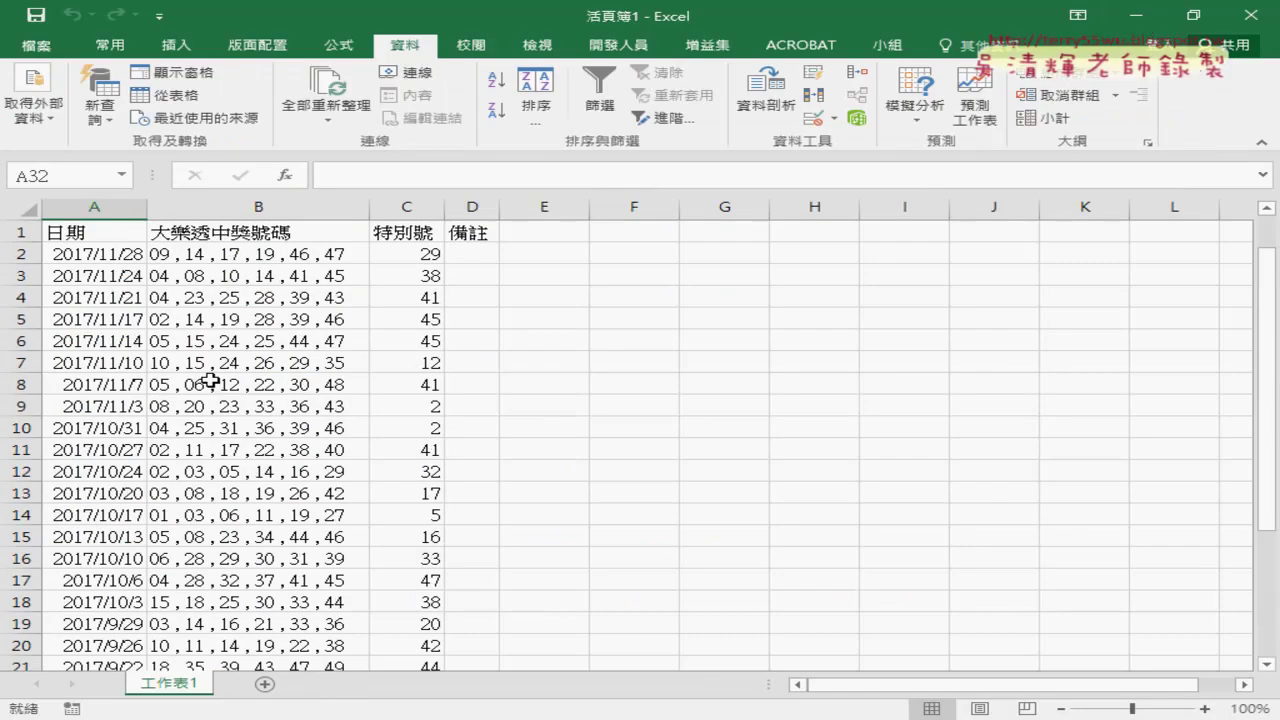
{"action": "left_click", "coordinate": [93, 235]}
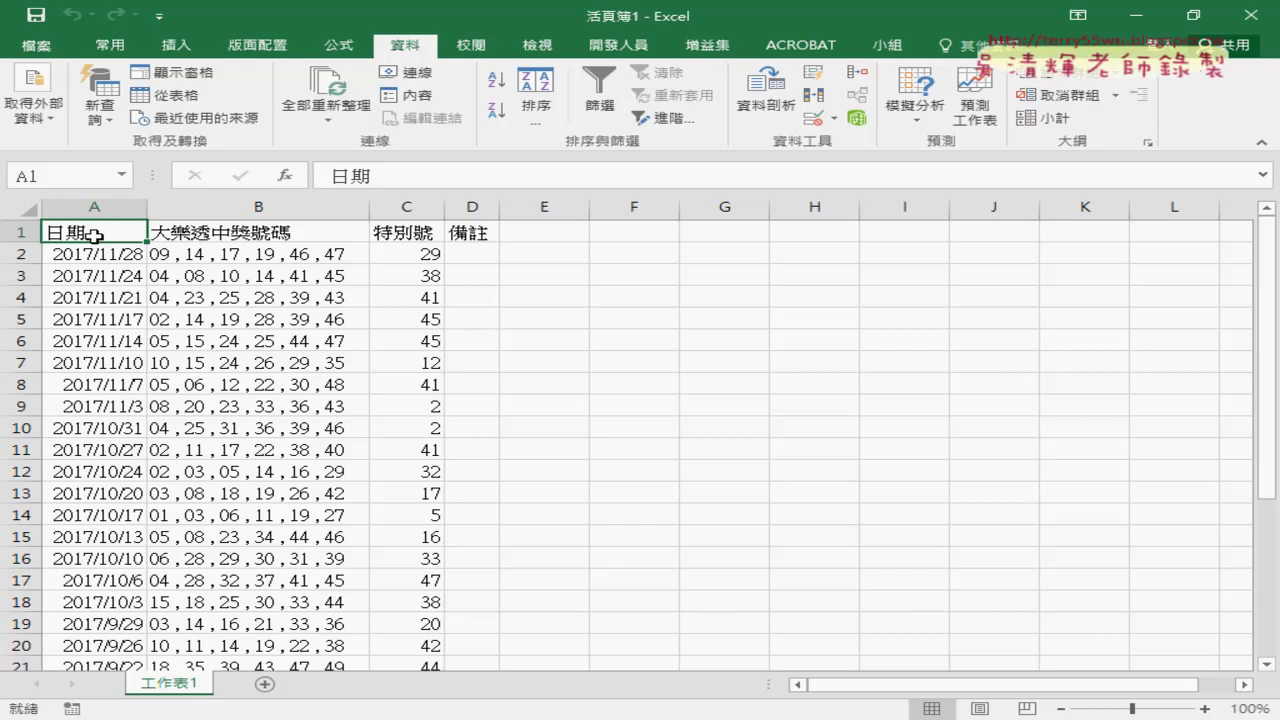
{"action": "scroll", "coordinate": [93, 235], "scroll_direction": "down", "scroll_amount": 3}
{"action": "scroll", "coordinate": [105, 231], "scroll_direction": "down", "scroll_amount": 3}
{"action": "scroll", "coordinate": [130, 300], "scroll_direction": "down", "scroll_amount": 1}
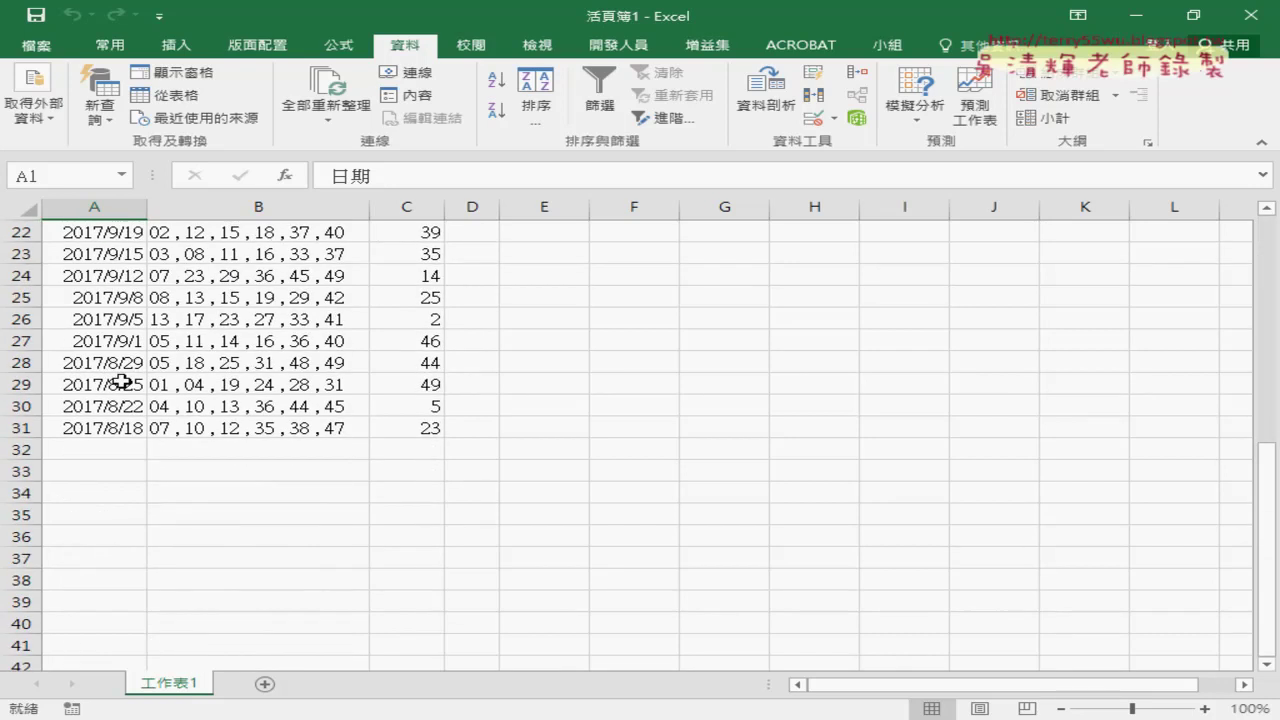
{"action": "left_click", "coordinate": [104, 453]}
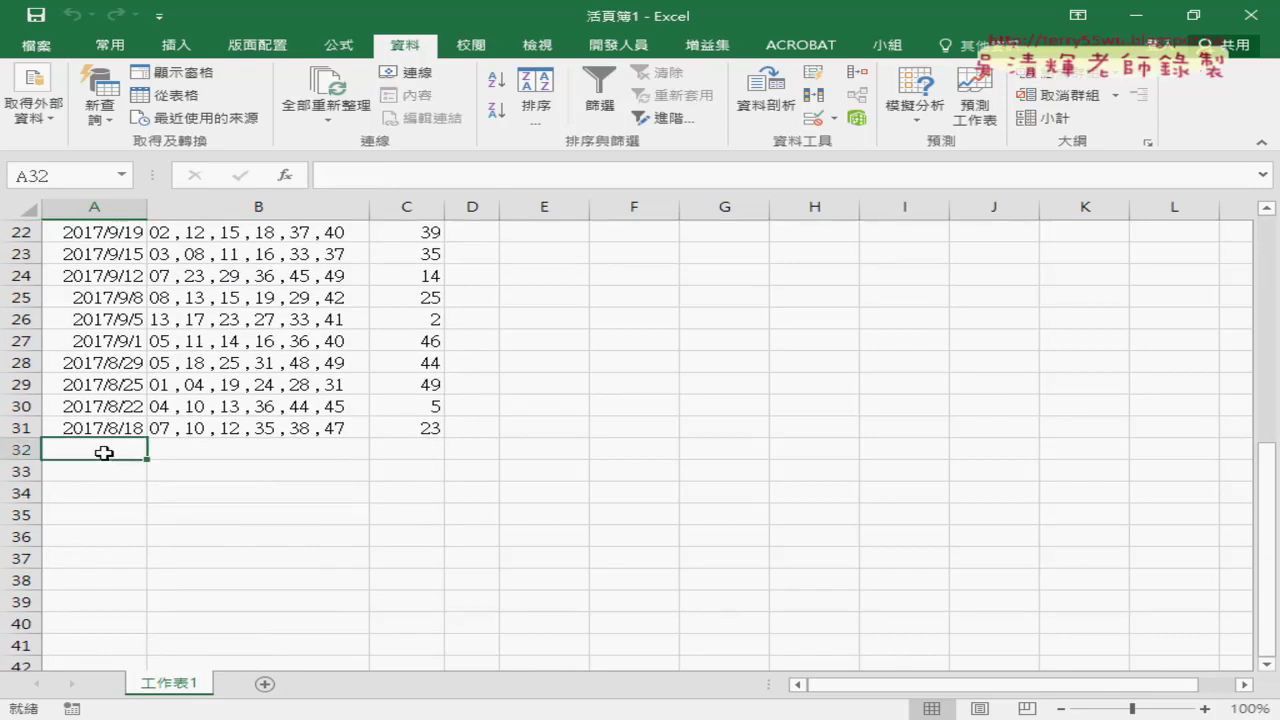